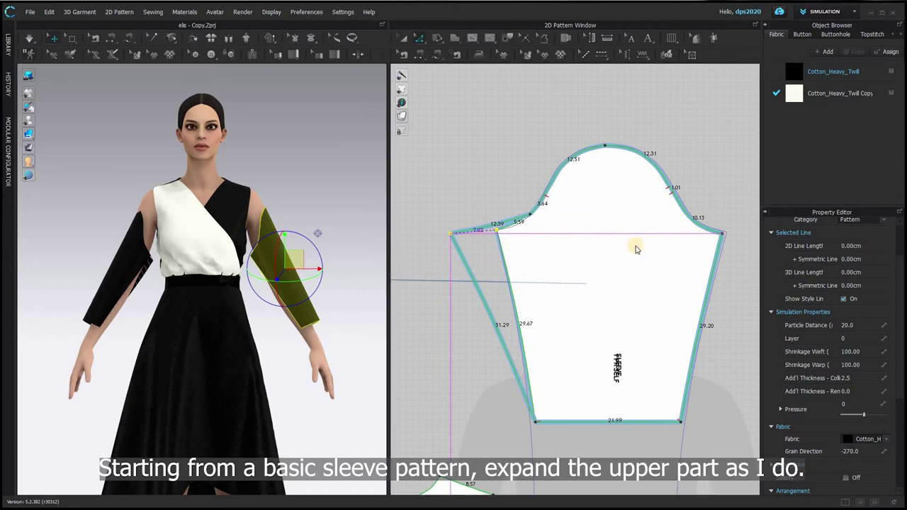
Step: Expand the upper part of the sleeve by moving the underarm corner and armhole curve point outward and raising the cap's top point
{"action": "middle_click_drag", "start_coordinate": [615, 248], "coordinate": [571, 243]}
{"action": "left_click_drag", "start_coordinate": [678, 229], "coordinate": [724, 229]}
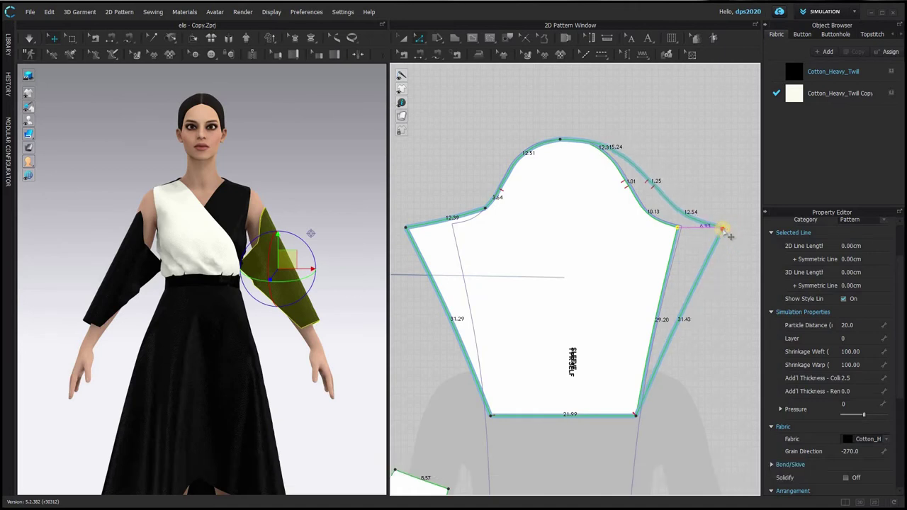
{"action": "left_click_drag", "start_coordinate": [491, 215], "coordinate": [466, 202]}
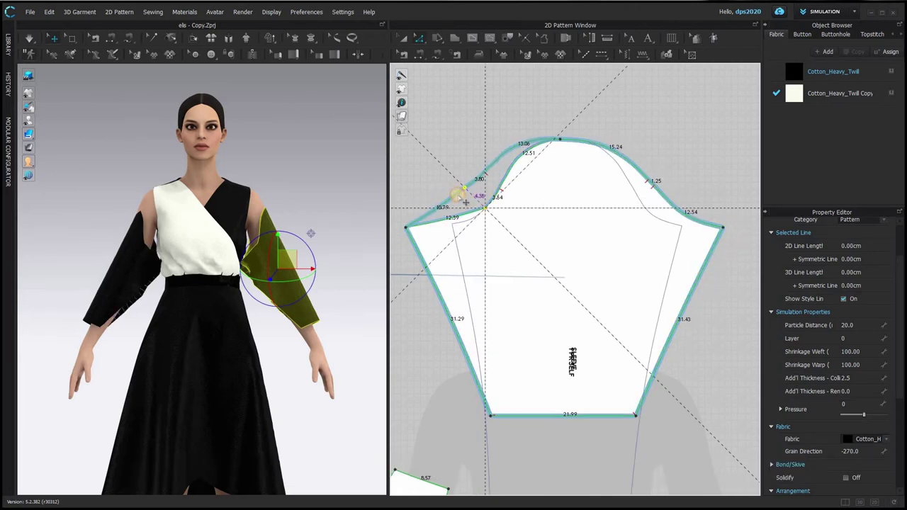
{"action": "left_click_drag", "start_coordinate": [569, 148], "coordinate": [564, 110]}
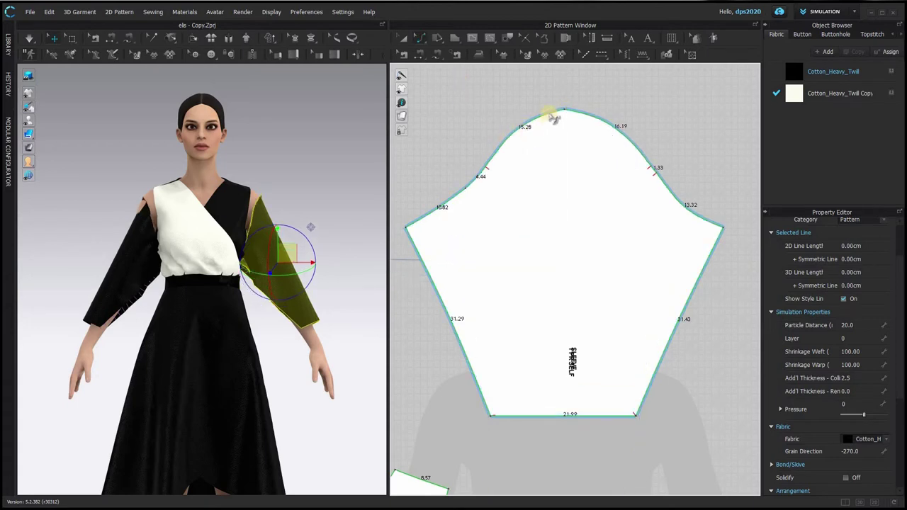
Step: Round the edges at the top of the sleeve cap and curve the short segment beside the underarm corner slightly inward
{"action": "left_click", "coordinate": [540, 112]}
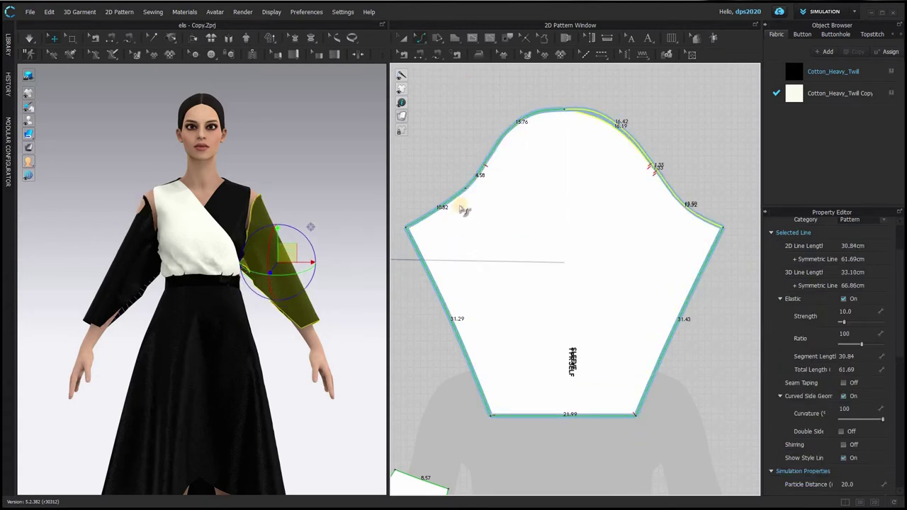
{"action": "left_click", "coordinate": [463, 206]}
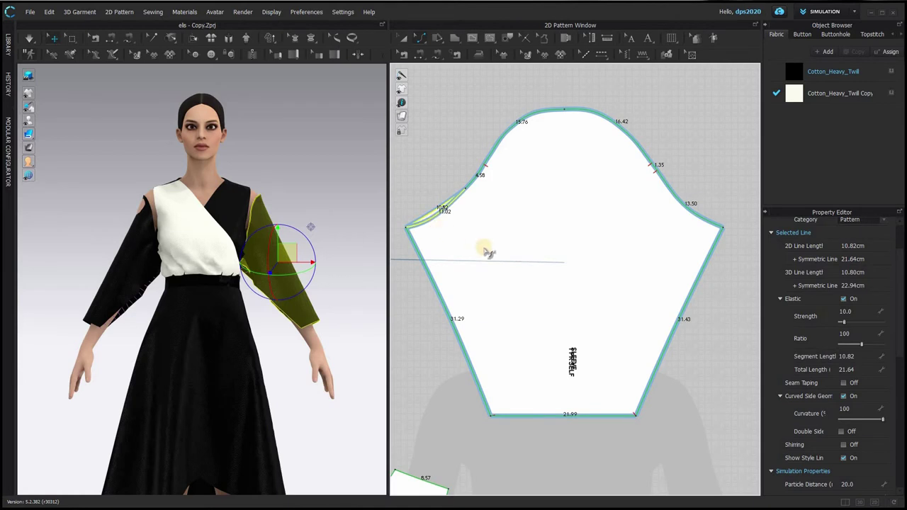
{"action": "left_click", "coordinate": [674, 137]}
Step: Free-sew the lower armholes of the bodice to the sleeves, from the underarm corners to the notches
{"action": "left_click", "coordinate": [436, 54]}
{"action": "scroll", "coordinate": [528, 230], "scroll_direction": "down", "scroll_amount": 5}
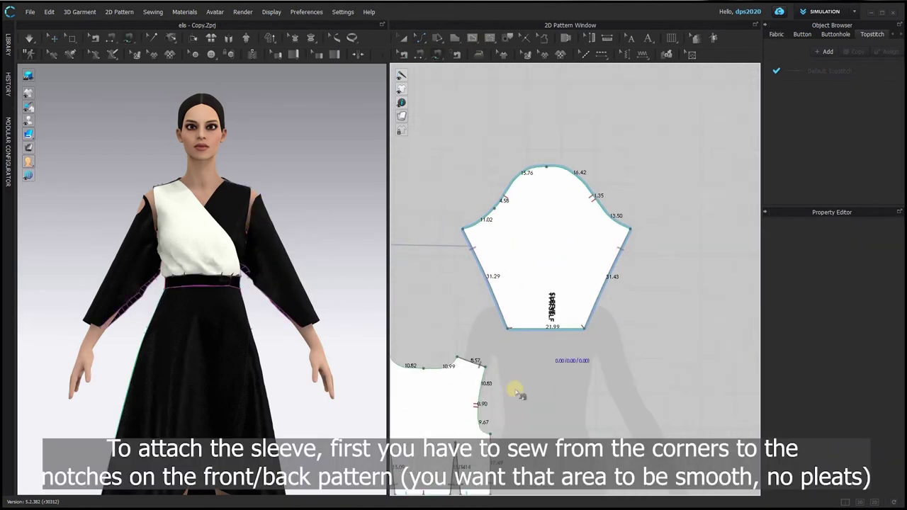
{"action": "right_click_drag", "start_coordinate": [196, 339], "coordinate": [163, 327]}
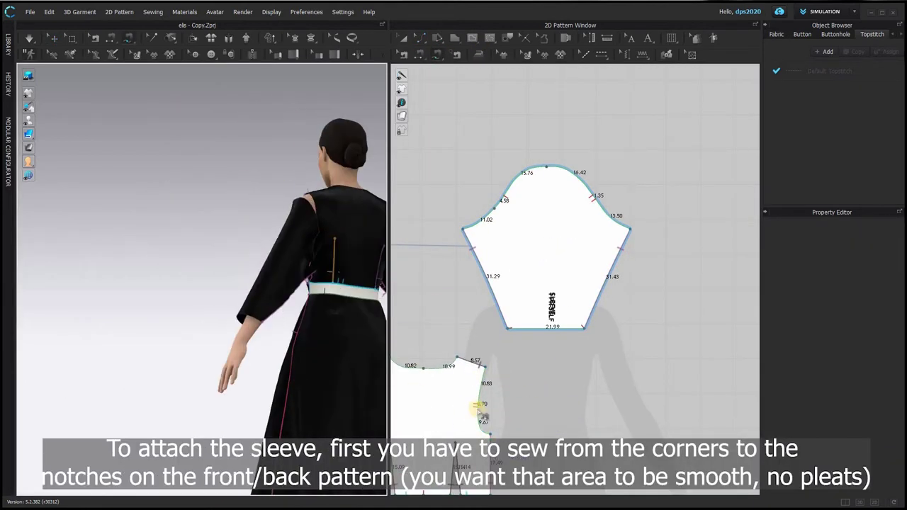
{"action": "right_click_drag", "start_coordinate": [287, 335], "coordinate": [326, 333]}
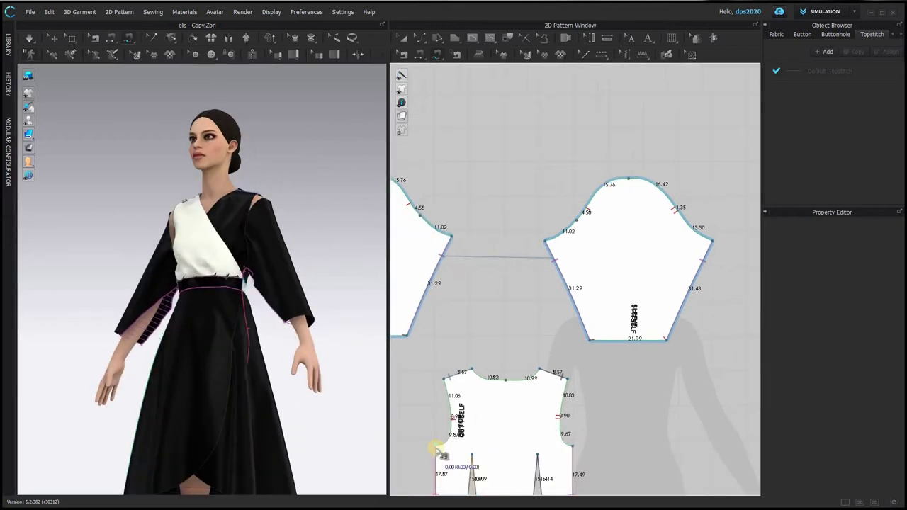
{"action": "left_click", "coordinate": [677, 214]}
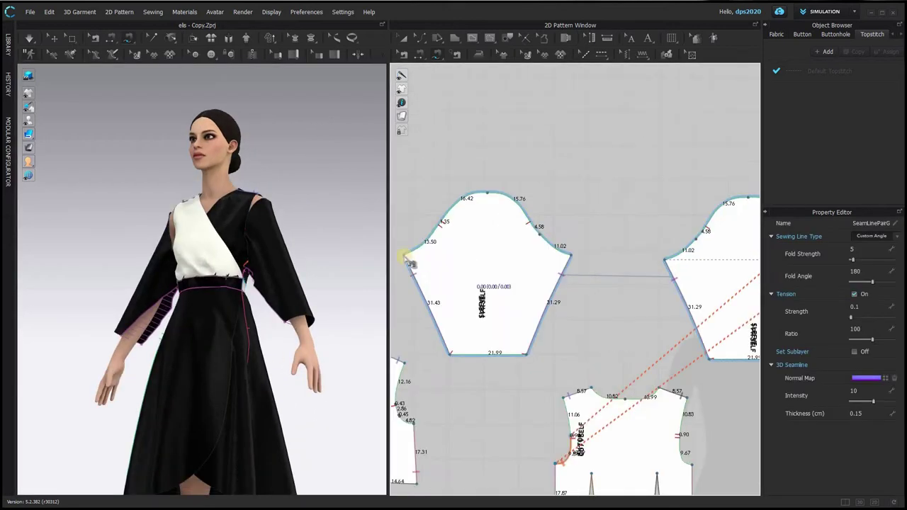
Step: Sew the remaining cap of the first sleeve between its notches to the front and back upper armholes with M:N free sewing
{"action": "key", "text": "m"}
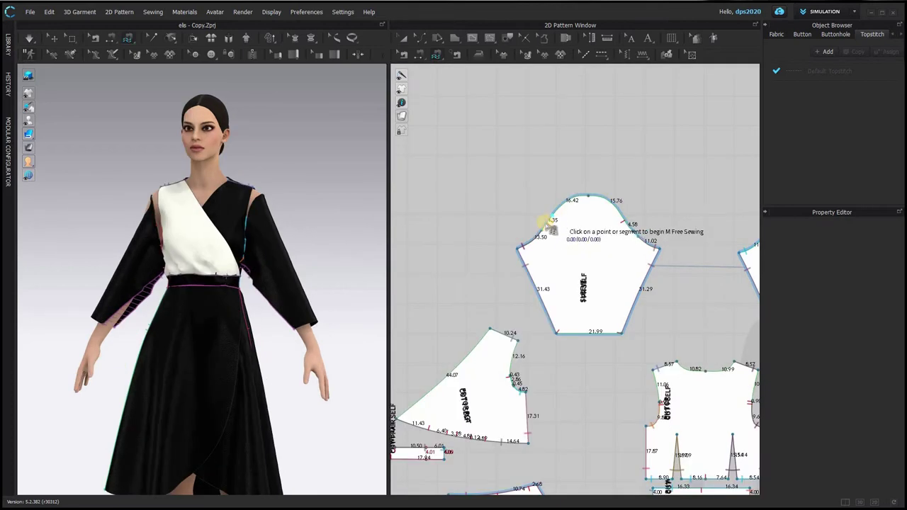
{"action": "left_click", "coordinate": [547, 225]}
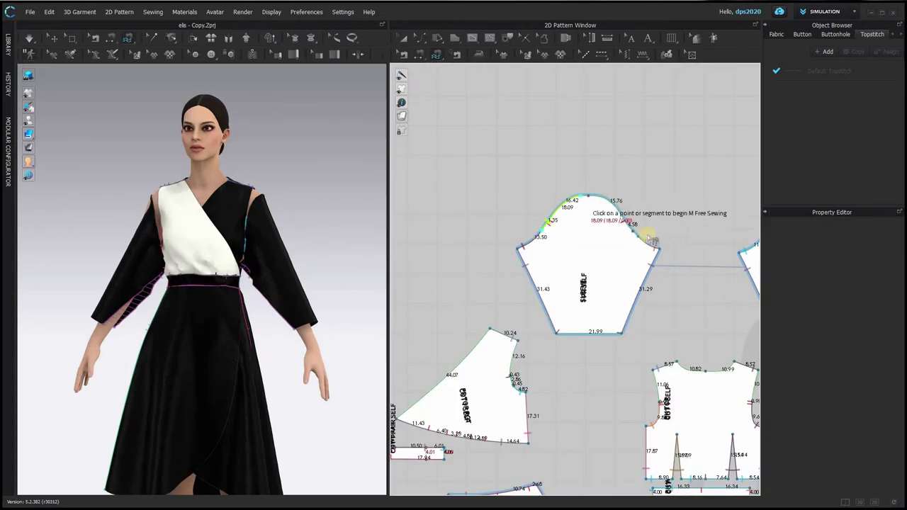
{"action": "left_click", "coordinate": [651, 242]}
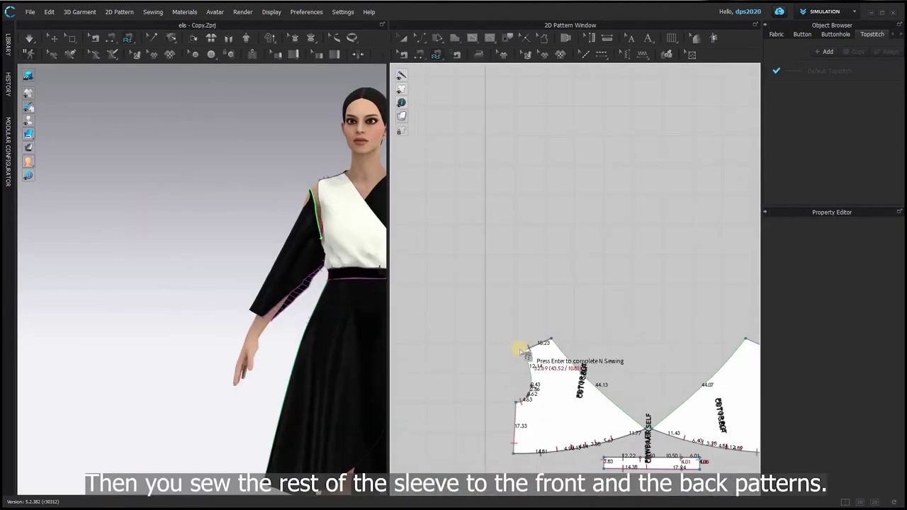
{"action": "left_click", "coordinate": [528, 349]}
{"action": "left_click", "coordinate": [532, 383]}
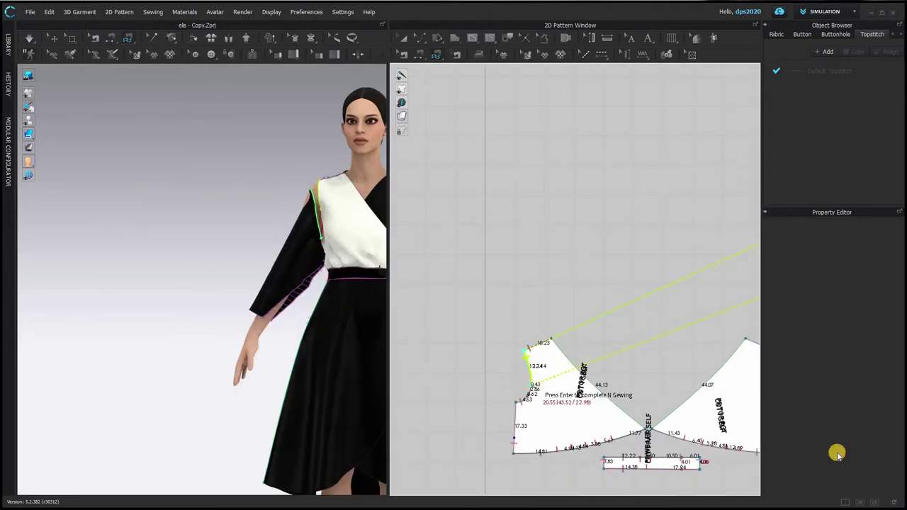
{"action": "key", "text": "Return"}
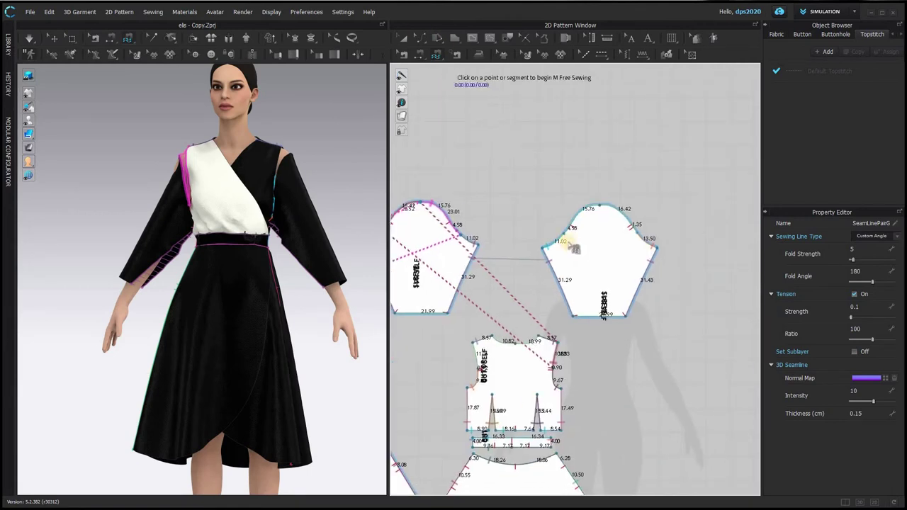
Step: Sew the second sleeve's cap between its notches to the matching front and back upper armholes with M:N free sewing
{"action": "left_click", "coordinate": [572, 226]}
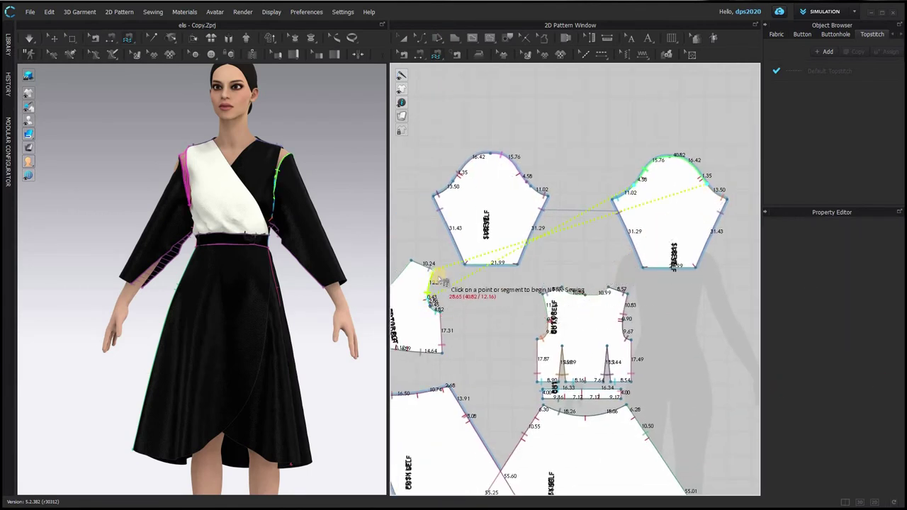
{"action": "left_click", "coordinate": [429, 289]}
{"action": "left_click", "coordinate": [552, 312]}
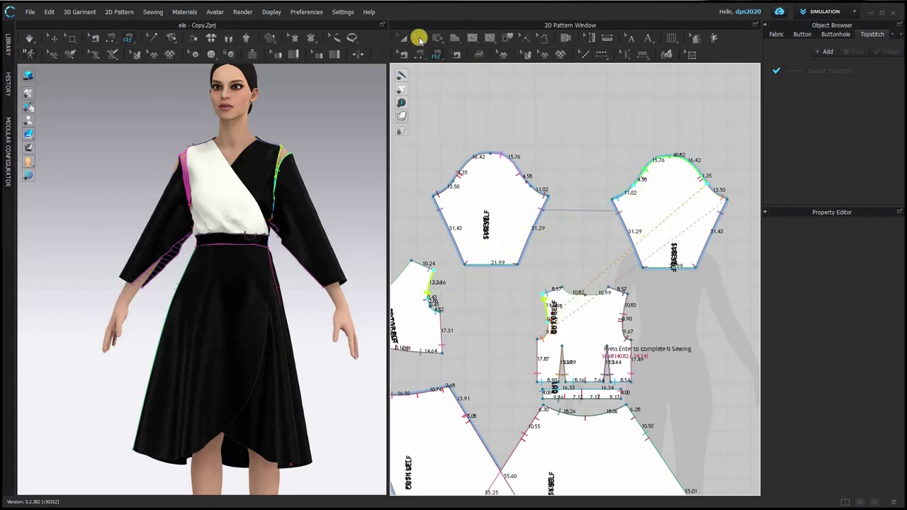
{"action": "key", "text": "Return"}
Step: Curve both straight side seams of the sleeve pattern slightly inward
{"action": "left_click", "coordinate": [419, 40]}
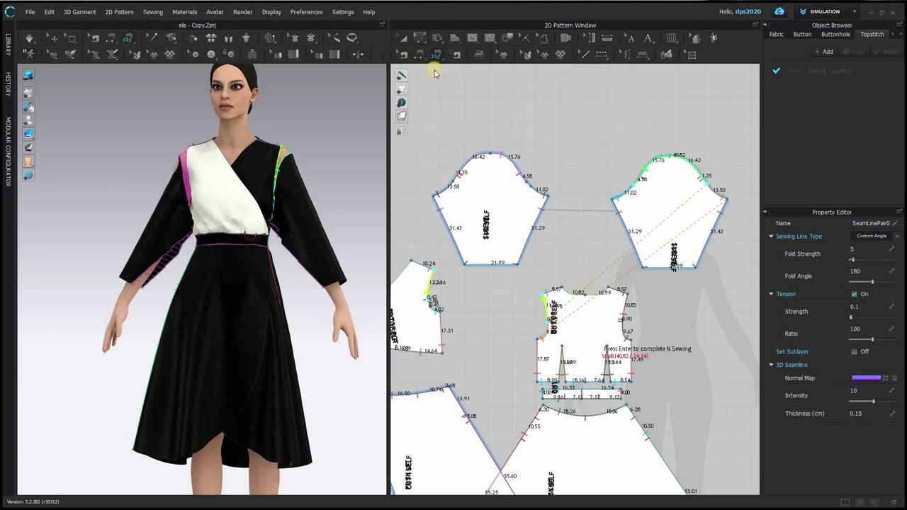
{"action": "left_click", "coordinate": [417, 61]}
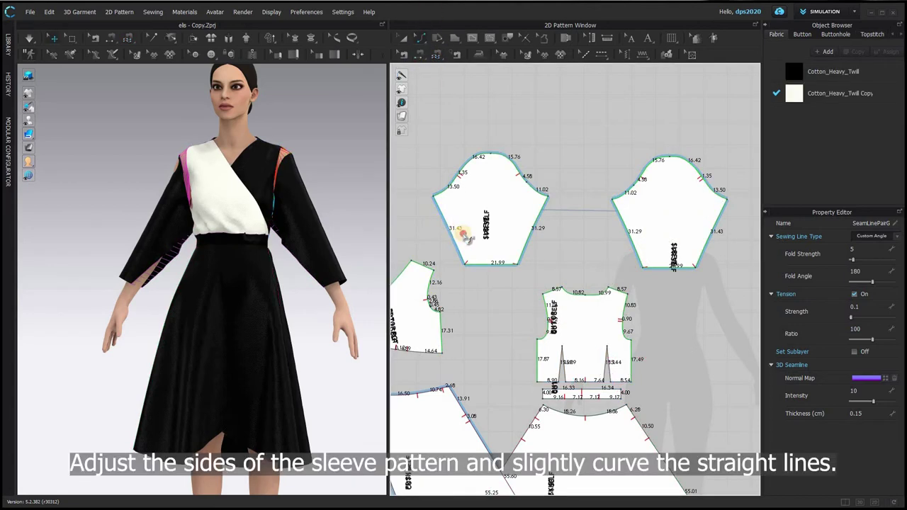
{"action": "left_click", "coordinate": [461, 234]}
{"action": "left_click", "coordinate": [522, 234]}
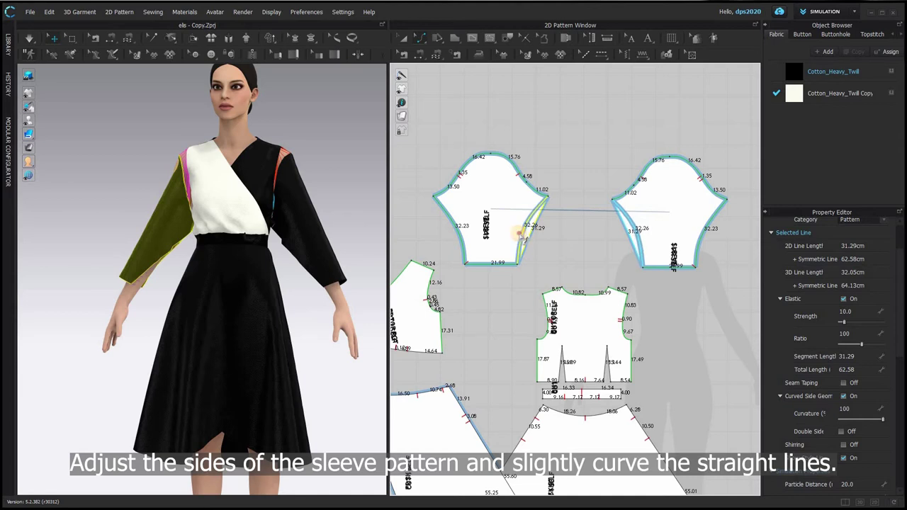
{"action": "left_click_drag", "start_coordinate": [521, 234], "coordinate": [519, 233]}
{"action": "left_click", "coordinate": [420, 55]}
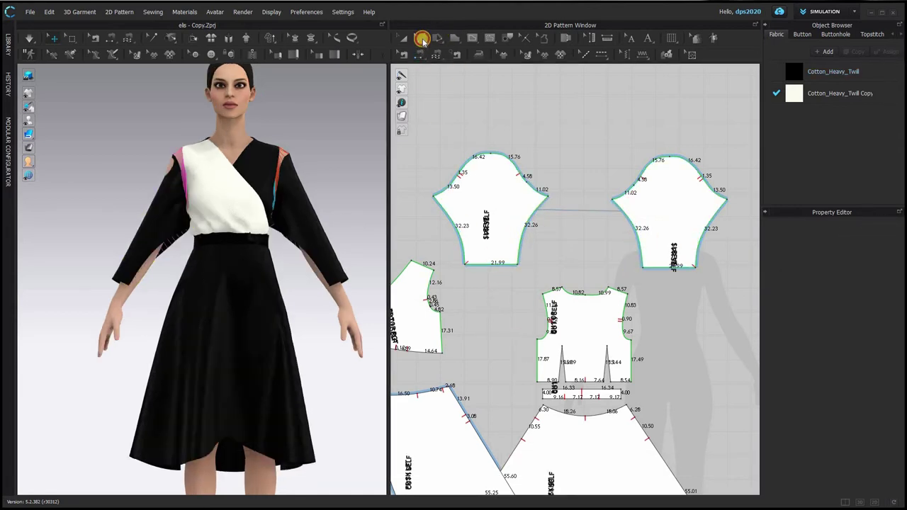
Step: Adjust the sleeve's hem corner and set the hem length to 25 cm, extending it at both ends
{"action": "left_click", "coordinate": [422, 38]}
{"action": "left_click_drag", "start_coordinate": [464, 265], "coordinate": [456, 268]}
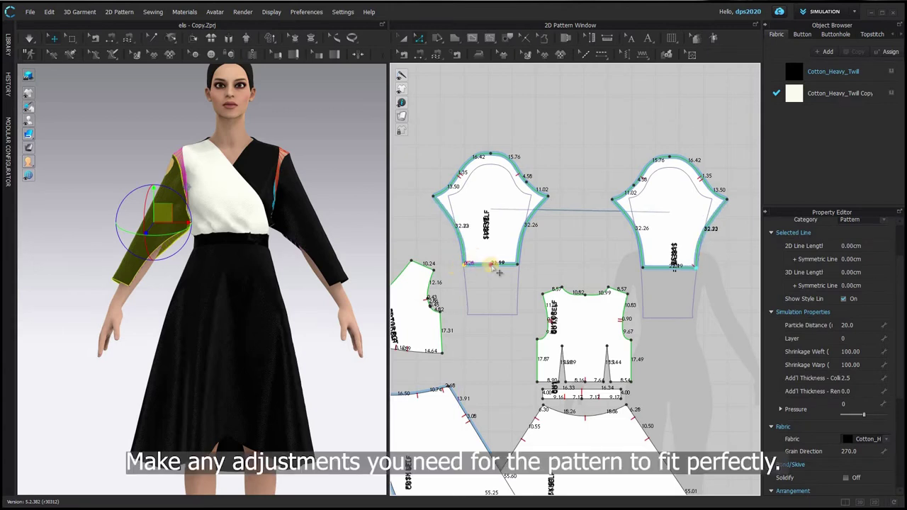
{"action": "right_click", "coordinate": [492, 261]}
{"action": "left_click", "coordinate": [514, 332]}
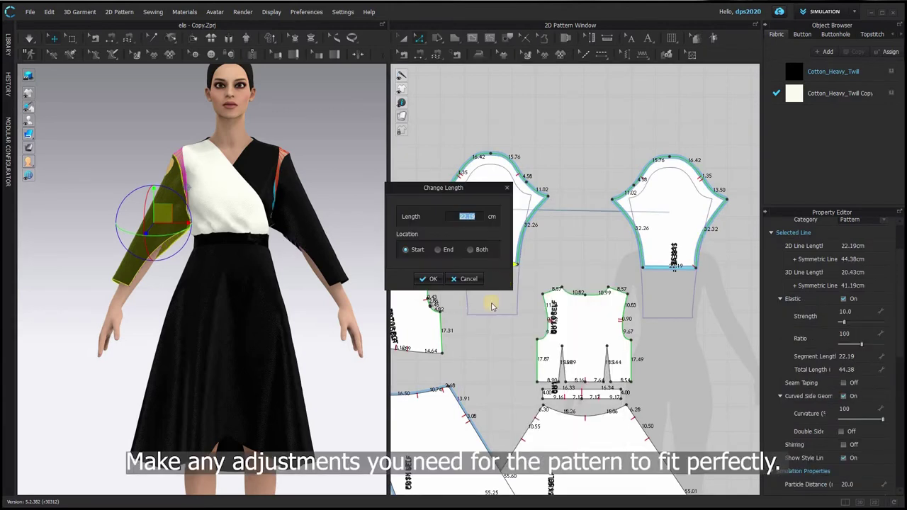
{"action": "type", "text": "25"}
{"action": "left_click", "coordinate": [436, 250]}
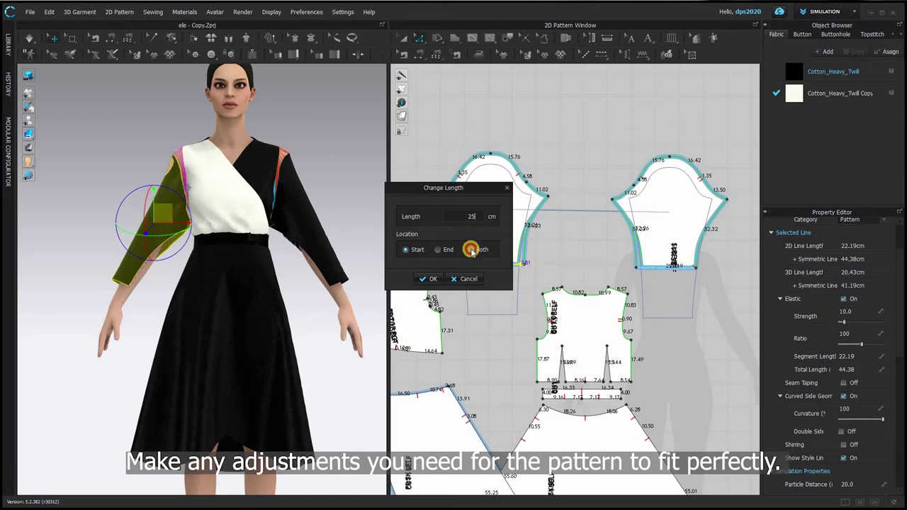
{"action": "left_click", "coordinate": [428, 279]}
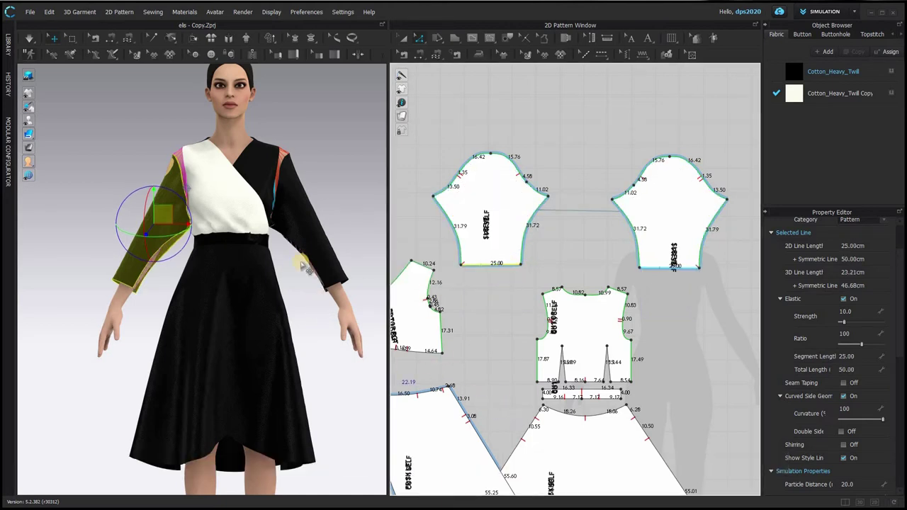
Step: Simulate the garment so the sewn sleeves drape onto the avatar's arms
{"action": "scroll", "coordinate": [197, 139], "scroll_direction": "down", "scroll_amount": 5}
{"action": "scroll", "coordinate": [199, 260], "scroll_direction": "up", "scroll_amount": 3}
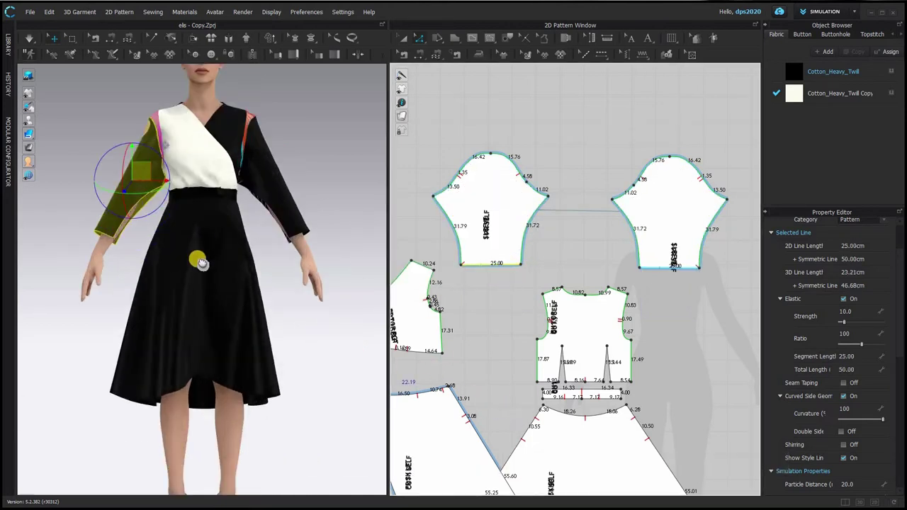
{"action": "middle_click_drag", "start_coordinate": [199, 151], "coordinate": [199, 265]}
{"action": "scroll", "coordinate": [200, 263], "scroll_direction": "up", "scroll_amount": 2}
{"action": "key", "text": "space"}
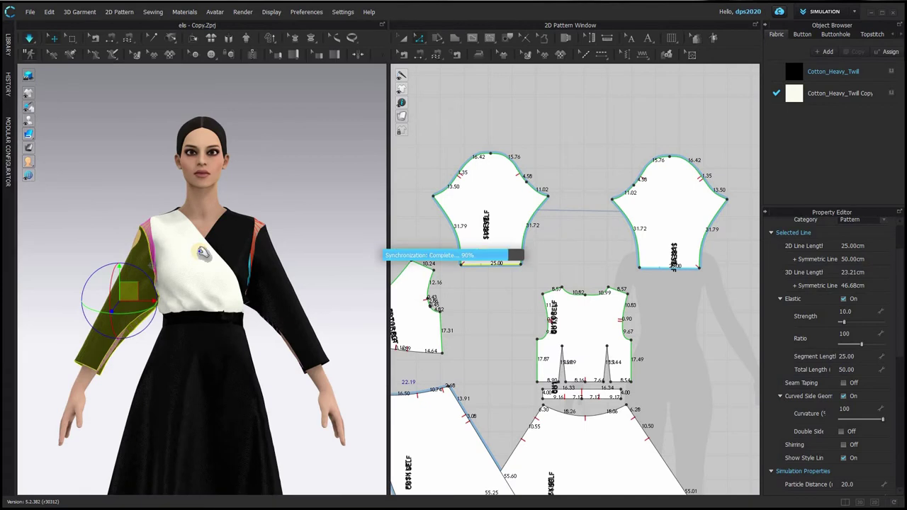
{"action": "key", "text": "space"}
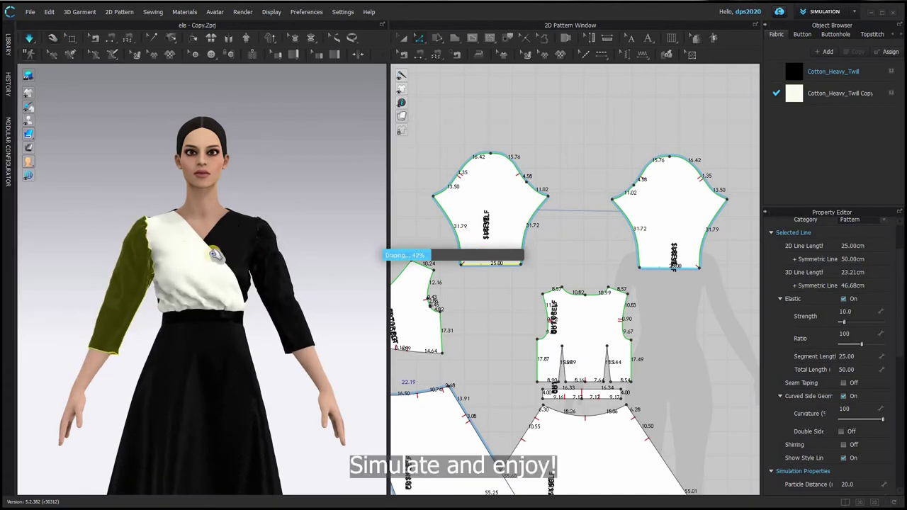
{"action": "right_click_drag", "start_coordinate": [205, 253], "coordinate": [247, 255]}
{"action": "scroll", "coordinate": [140, 168], "scroll_direction": "up", "scroll_amount": 3}
{"action": "scroll", "coordinate": [87, 149], "scroll_direction": "up", "scroll_amount": 2}
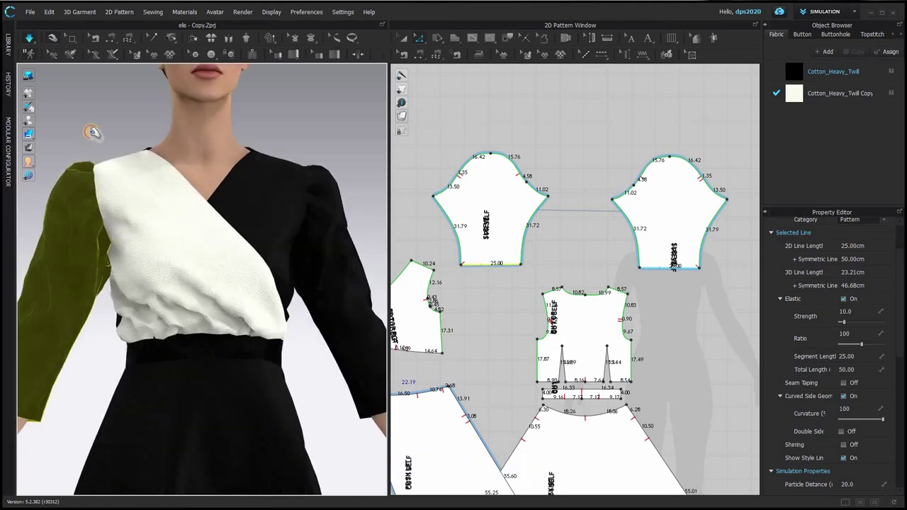
Step: Pull the caps of both sleeves upward at the shoulders while the simulation runs
{"action": "left_click_drag", "start_coordinate": [87, 160], "coordinate": [122, 104]}
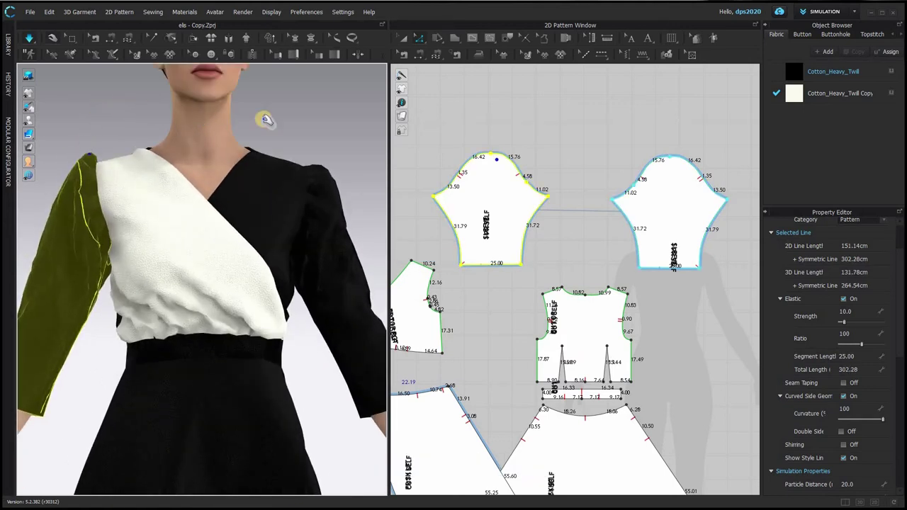
{"action": "left_click", "coordinate": [326, 145]}
{"action": "left_click_drag", "start_coordinate": [301, 128], "coordinate": [348, 123]}
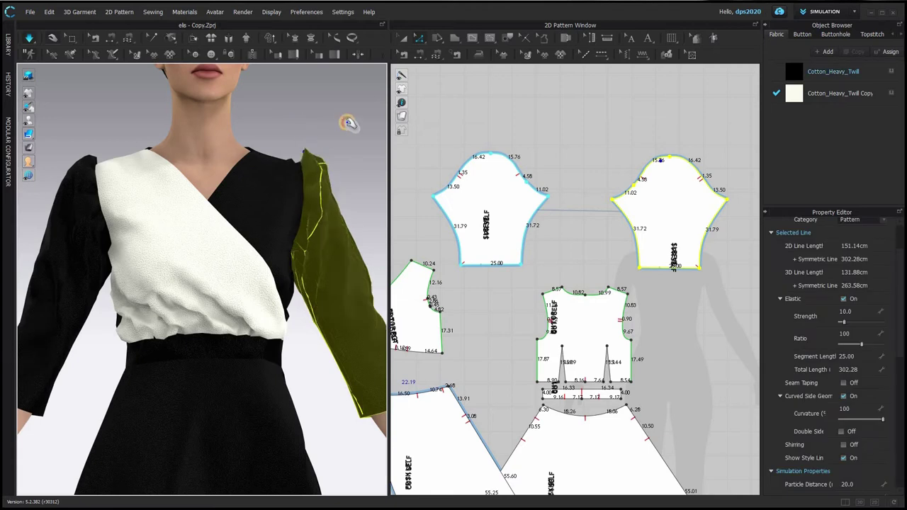
{"action": "left_click", "coordinate": [347, 124]}
{"action": "right_click_drag", "start_coordinate": [220, 192], "coordinate": [270, 187]}
{"action": "key", "text": "2"}
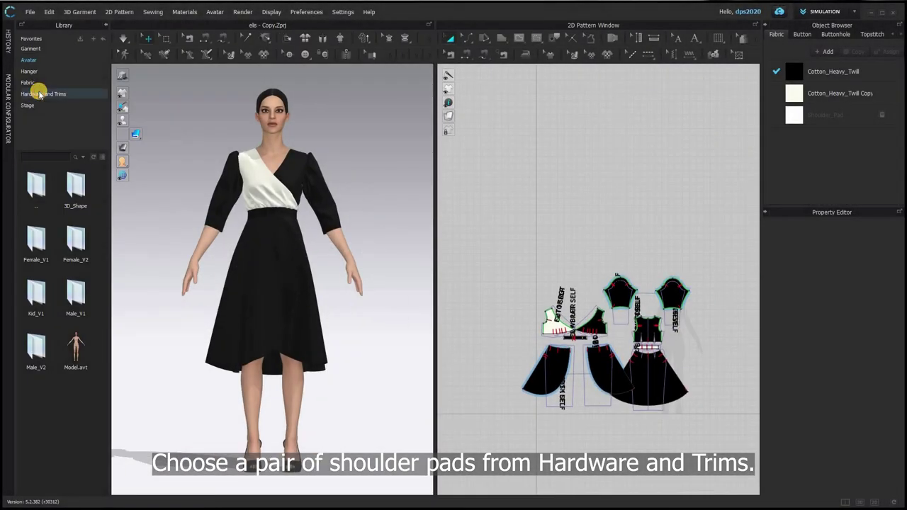
Step: Add Female_Shoulder_Pad_4mm.zpac from the Hardware and Trims library to the garment without loading its avatar pose and size file
{"action": "left_click", "coordinate": [40, 94]}
{"action": "double_click", "coordinate": [29, 407]}
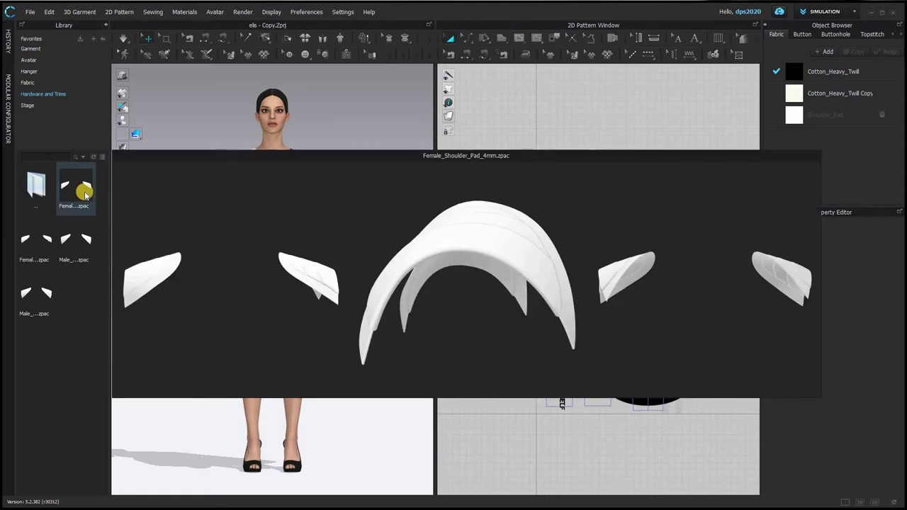
{"action": "double_click", "coordinate": [84, 193]}
{"action": "left_click", "coordinate": [449, 292]}
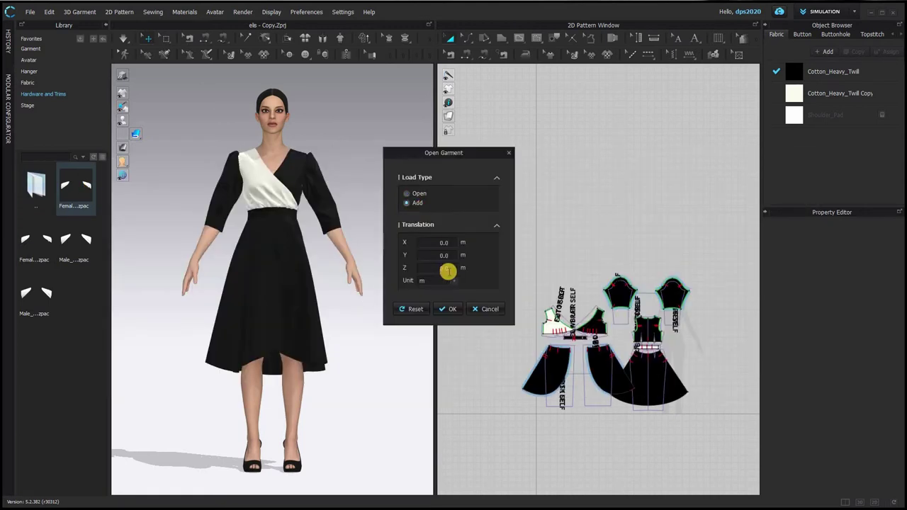
{"action": "left_click", "coordinate": [453, 309]}
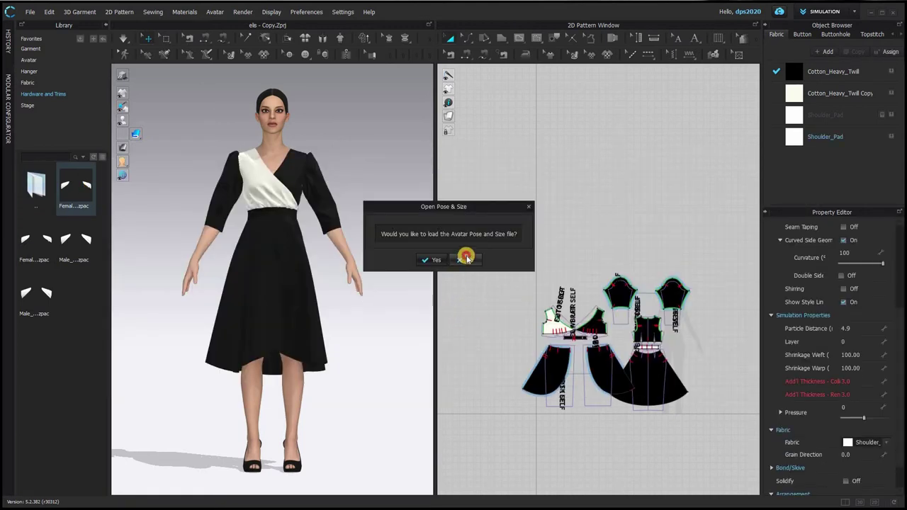
{"action": "left_click", "coordinate": [460, 257]}
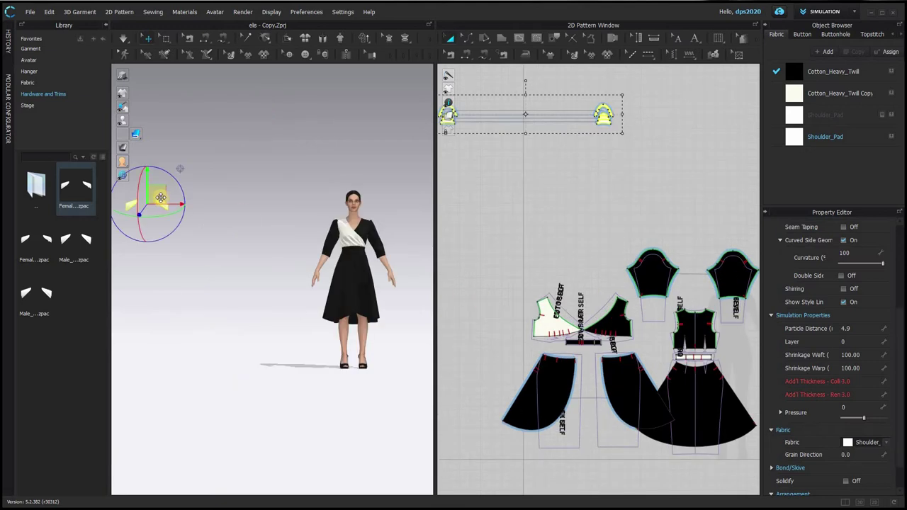
Step: Move the pair of shoulder pads over to the avatar's upper body, aligning them in both the front and side views
{"action": "left_click_drag", "start_coordinate": [161, 198], "coordinate": [369, 207]}
{"action": "scroll", "coordinate": [370, 206], "scroll_direction": "up", "scroll_amount": 5}
{"action": "middle_click_drag", "start_coordinate": [377, 187], "coordinate": [300, 222]}
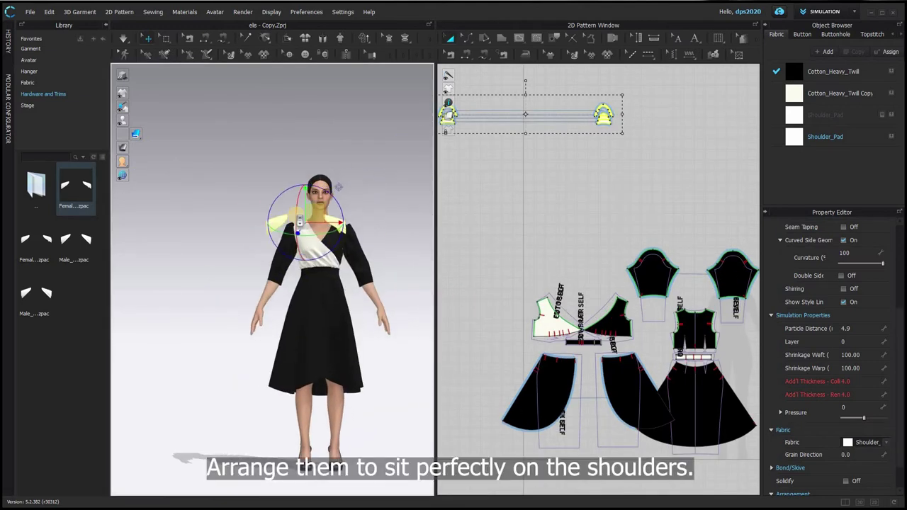
{"action": "scroll", "coordinate": [299, 222], "scroll_direction": "up", "scroll_amount": 5}
{"action": "key", "text": "4"}
{"action": "scroll", "coordinate": [278, 268], "scroll_direction": "up", "scroll_amount": 2}
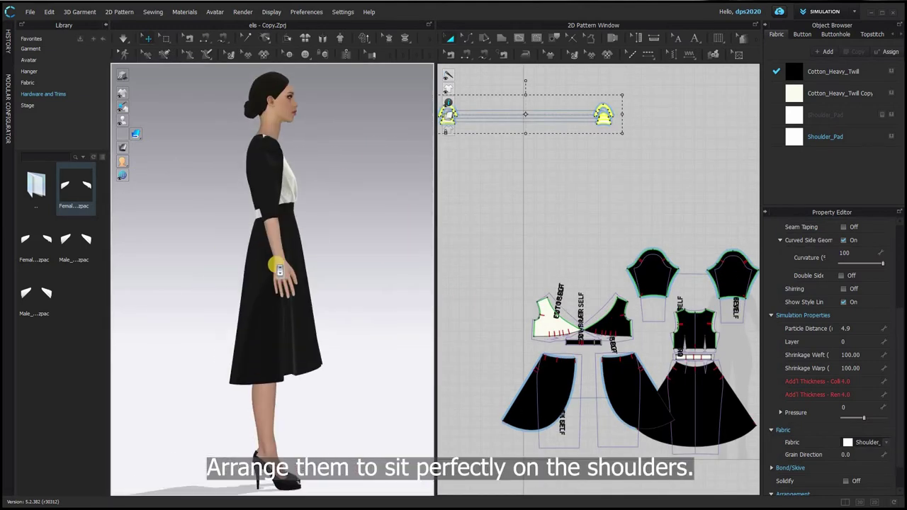
{"action": "scroll", "coordinate": [278, 268], "scroll_direction": "down", "scroll_amount": 6}
{"action": "left_click_drag", "start_coordinate": [425, 245], "coordinate": [287, 241]}
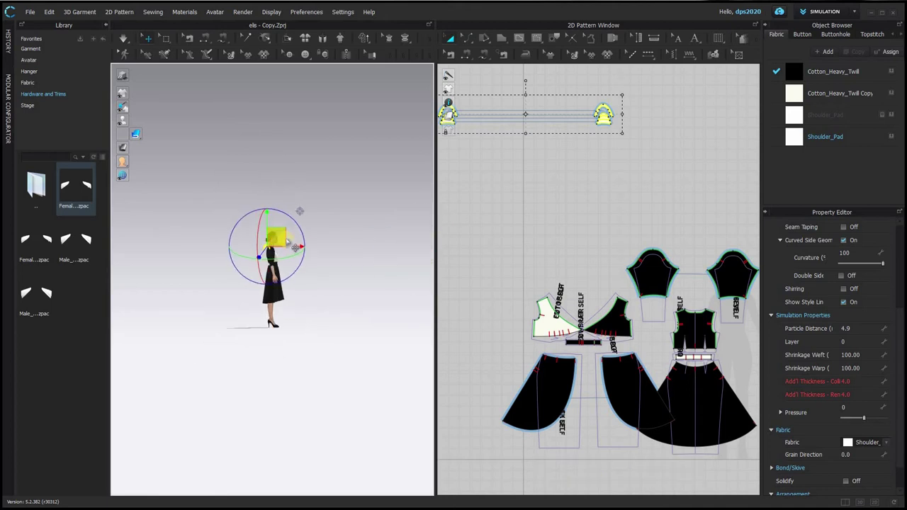
Step: Hide the dress's bodice, sleeve and waistband patterns in 3D to expose the avatar's shoulders
{"action": "key", "text": "2"}
{"action": "scroll", "coordinate": [287, 269], "scroll_direction": "up", "scroll_amount": 6}
{"action": "middle_click_drag", "start_coordinate": [263, 127], "coordinate": [293, 322]}
{"action": "left_click_drag", "start_coordinate": [504, 233], "coordinate": [764, 362]}
{"action": "key", "text": "shift+q"}
{"action": "right_click_drag", "start_coordinate": [225, 362], "coordinate": [312, 345]}
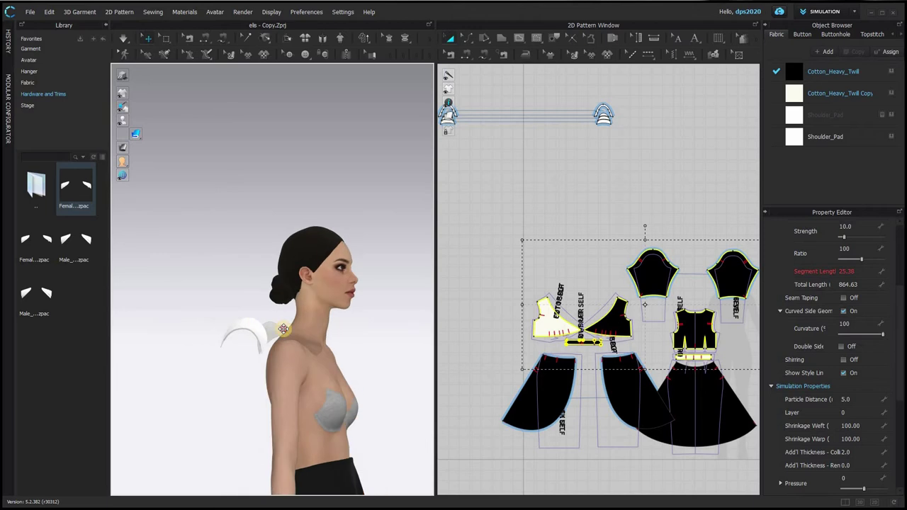
Step: Move both shoulder pads forward from behind the avatar towards the shoulder line
{"action": "left_click", "coordinate": [281, 325]}
{"action": "left_click", "coordinate": [650, 170]}
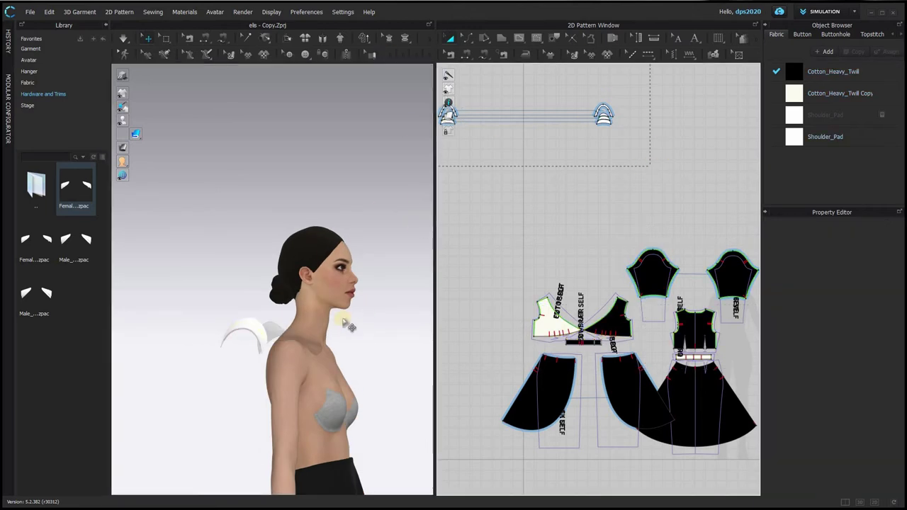
{"action": "left_click", "coordinate": [249, 328]}
{"action": "left_click_drag", "start_coordinate": [268, 326], "coordinate": [311, 332]}
{"action": "right_click_drag", "start_coordinate": [251, 353], "coordinate": [203, 366]}
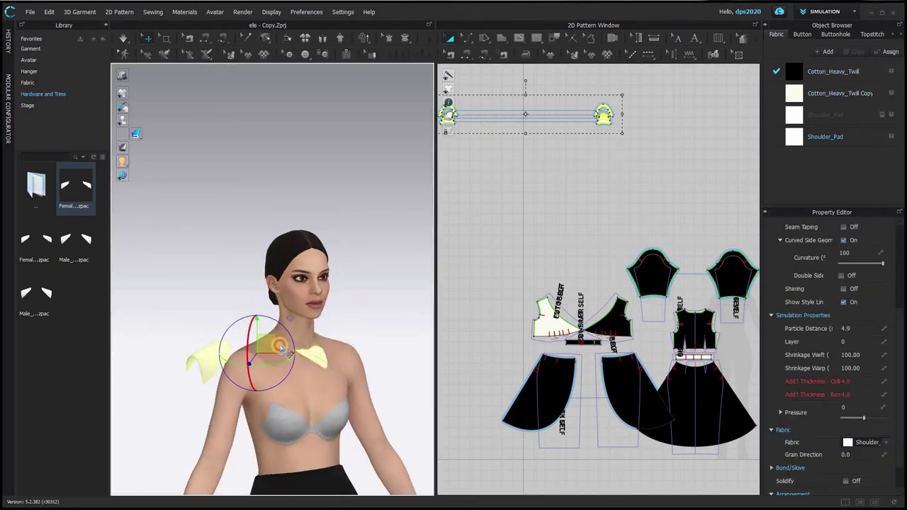
{"action": "left_click", "coordinate": [281, 344]}
{"action": "left_click", "coordinate": [486, 277]}
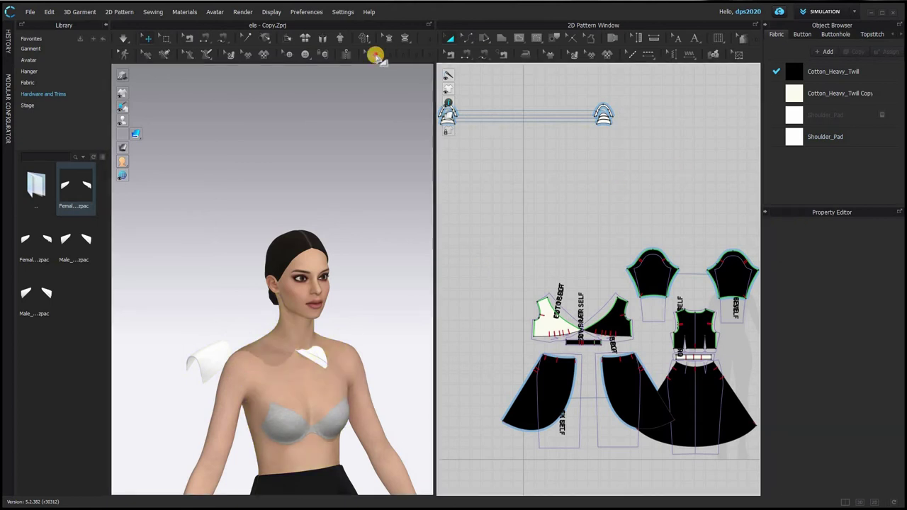
Step: Adjust the shoulder pads' height and center them across the avatar's two shoulders
{"action": "left_click", "coordinate": [256, 342]}
{"action": "scroll", "coordinate": [302, 333], "scroll_direction": "up", "scroll_amount": 2}
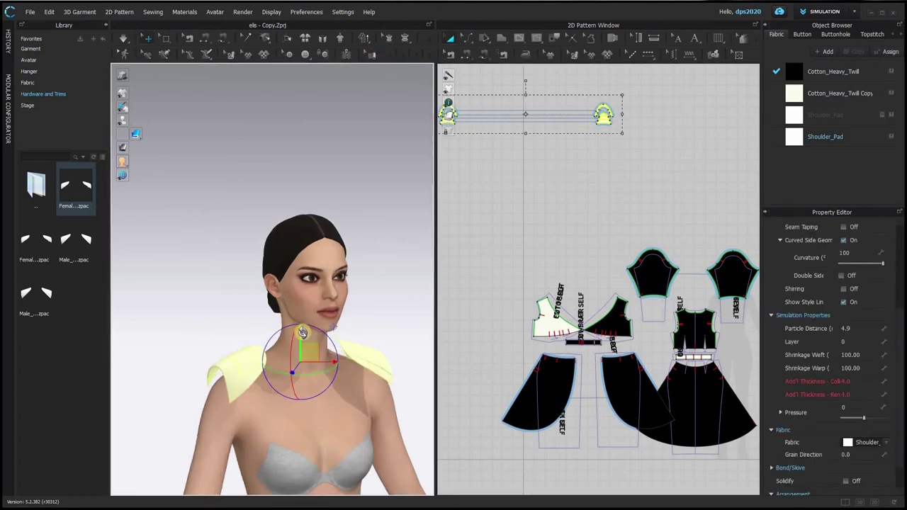
{"action": "right_click_drag", "start_coordinate": [303, 333], "coordinate": [339, 356]}
{"action": "left_click_drag", "start_coordinate": [310, 354], "coordinate": [308, 336]}
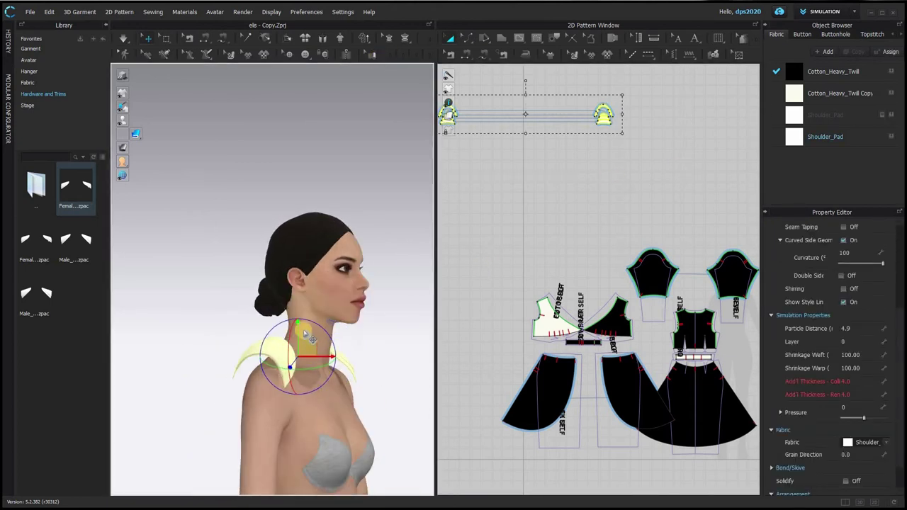
{"action": "right_click_drag", "start_coordinate": [300, 350], "coordinate": [277, 364]}
{"action": "key", "text": "2"}
{"action": "scroll", "coordinate": [269, 276], "scroll_direction": "up", "scroll_amount": 5}
{"action": "middle_click_drag", "start_coordinate": [264, 281], "coordinate": [263, 489]}
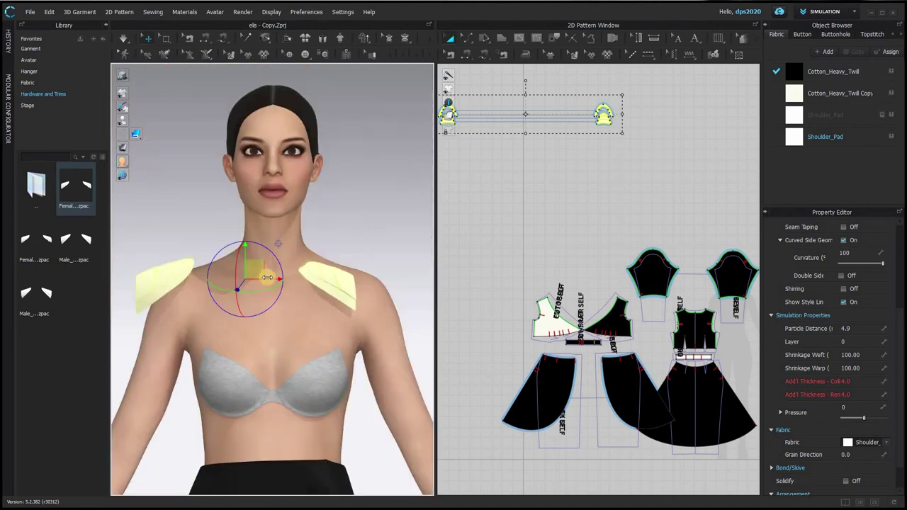
{"action": "left_click_drag", "start_coordinate": [278, 278], "coordinate": [296, 277]}
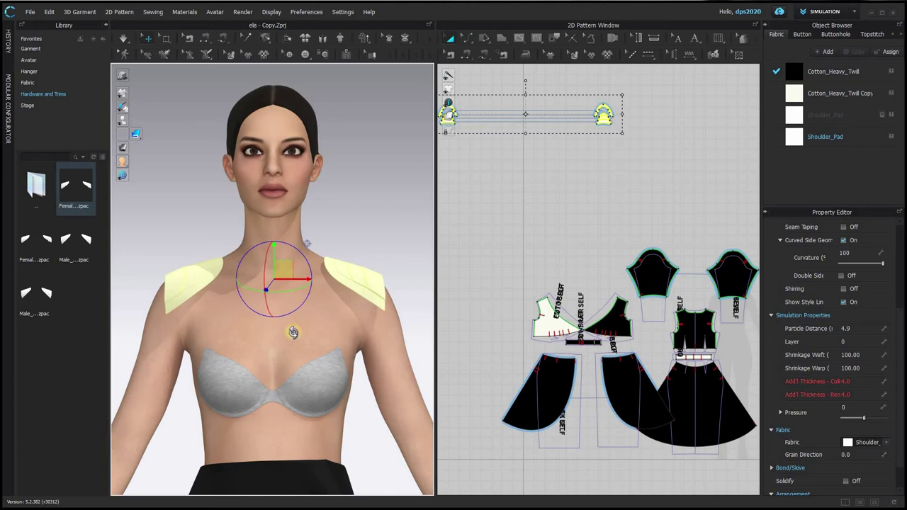
Step: Fine-tune the shoulder pads' front-to-back position so they rest over both shoulders
{"action": "right_click_drag", "start_coordinate": [293, 332], "coordinate": [255, 316]}
{"action": "key", "text": "4"}
{"action": "scroll", "coordinate": [273, 112], "scroll_direction": "up", "scroll_amount": 5}
{"action": "middle_click_drag", "start_coordinate": [301, 152], "coordinate": [320, 491]}
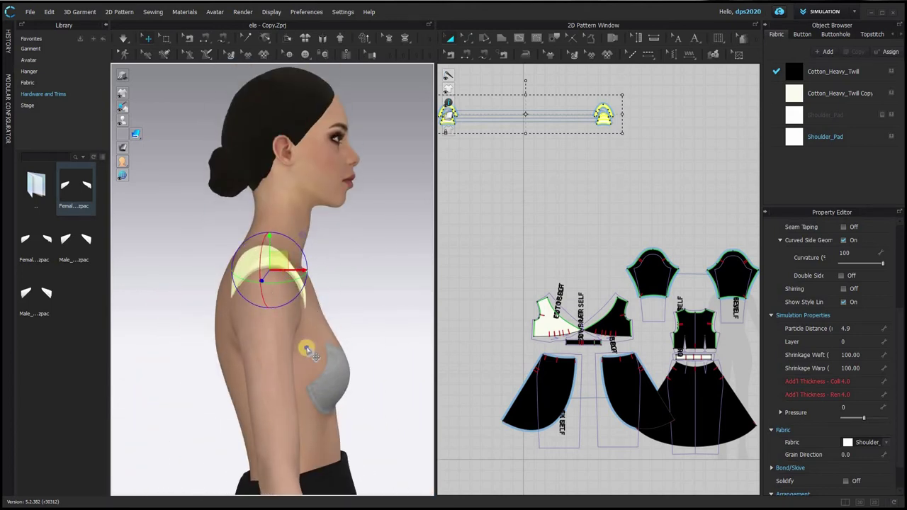
{"action": "right_click_drag", "start_coordinate": [310, 351], "coordinate": [94, 352]}
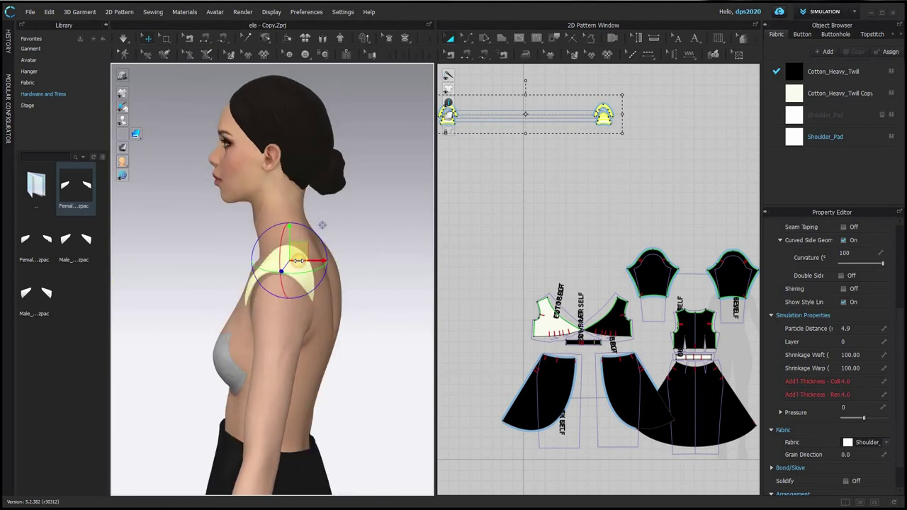
{"action": "right_click_drag", "start_coordinate": [306, 329], "coordinate": [372, 286]}
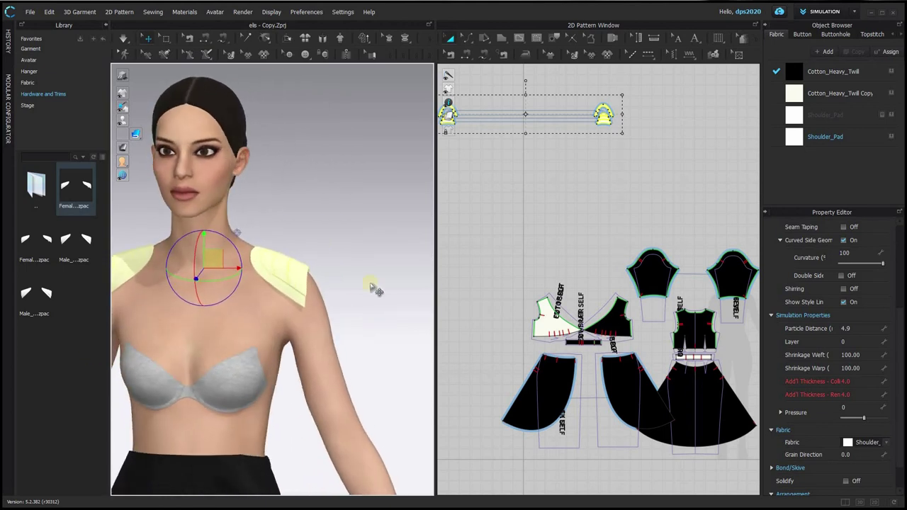
Step: Freeze both shoulder pads and show the hidden bodice and sleeve patterns again in 3D
{"action": "key", "text": "2"}
{"action": "left_click", "coordinate": [503, 199]}
{"action": "left_click_drag", "start_coordinate": [478, 108], "coordinate": [433, 89]}
{"action": "left_click_drag", "start_coordinate": [639, 192], "coordinate": [405, 59]}
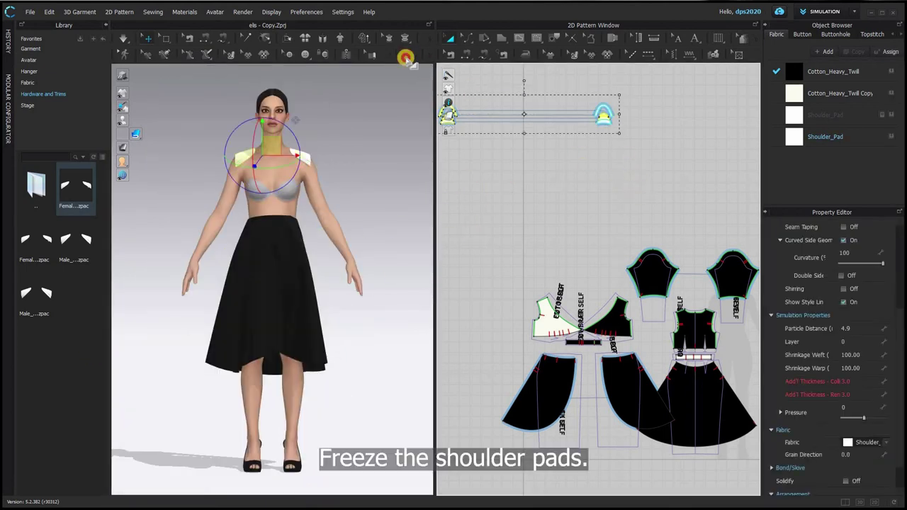
{"action": "right_click", "coordinate": [602, 114]}
{"action": "left_click", "coordinate": [636, 375]}
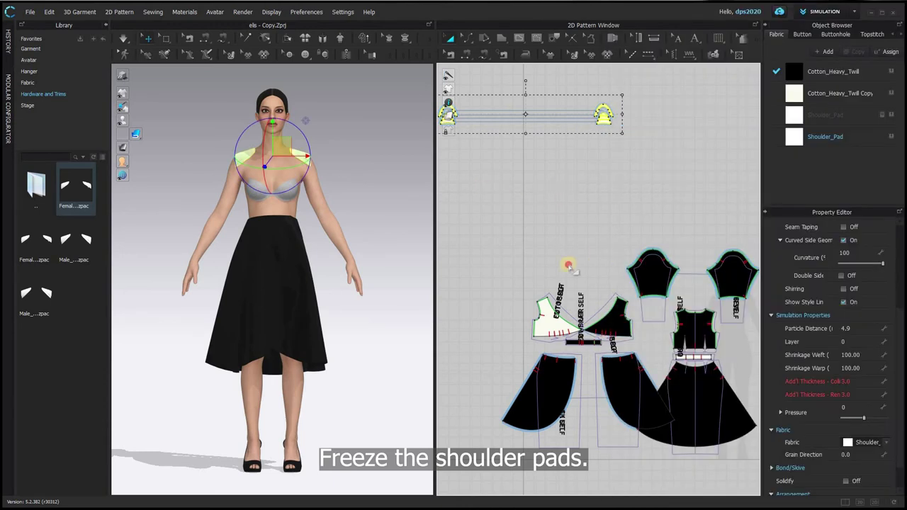
{"action": "left_click_drag", "start_coordinate": [569, 265], "coordinate": [773, 350]}
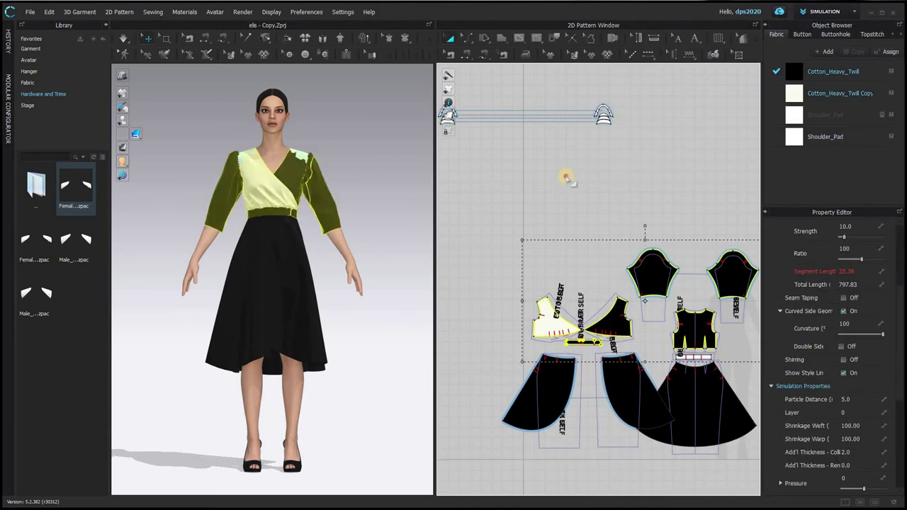
Step: Set the layer of all the dress patterns to 1 and simulate the dress over the shoulder pads
{"action": "left_click", "coordinate": [494, 203]}
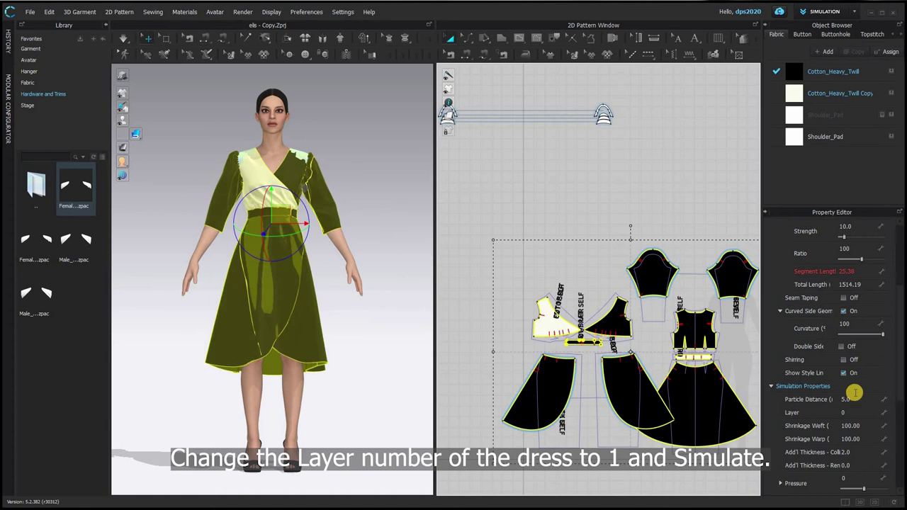
{"action": "scroll", "coordinate": [855, 391], "scroll_direction": "down", "scroll_amount": 5}
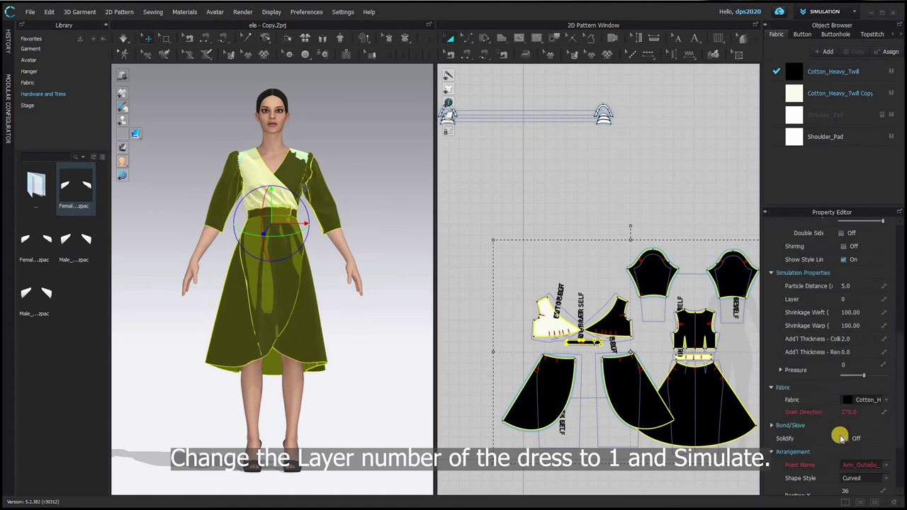
{"action": "scroll", "coordinate": [836, 368], "scroll_direction": "up", "scroll_amount": 2}
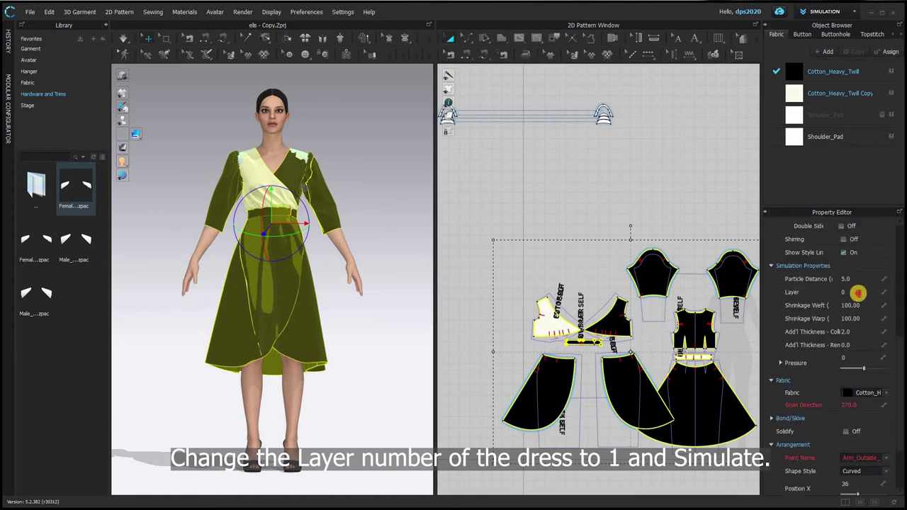
{"action": "key", "text": "space"}
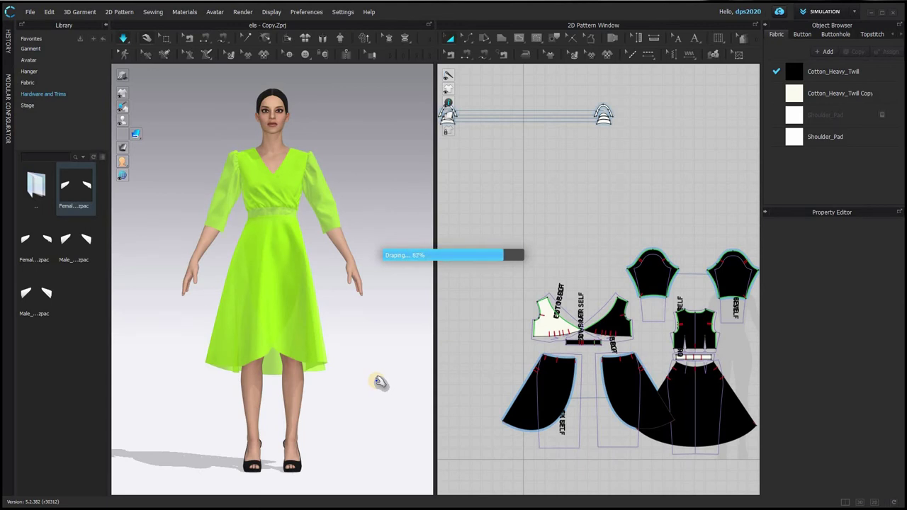
Step: Stop the simulation, set the layer of all the dress patterns to 0 and unfreeze the shoulder pads
{"action": "key", "text": "ctrl+a"}
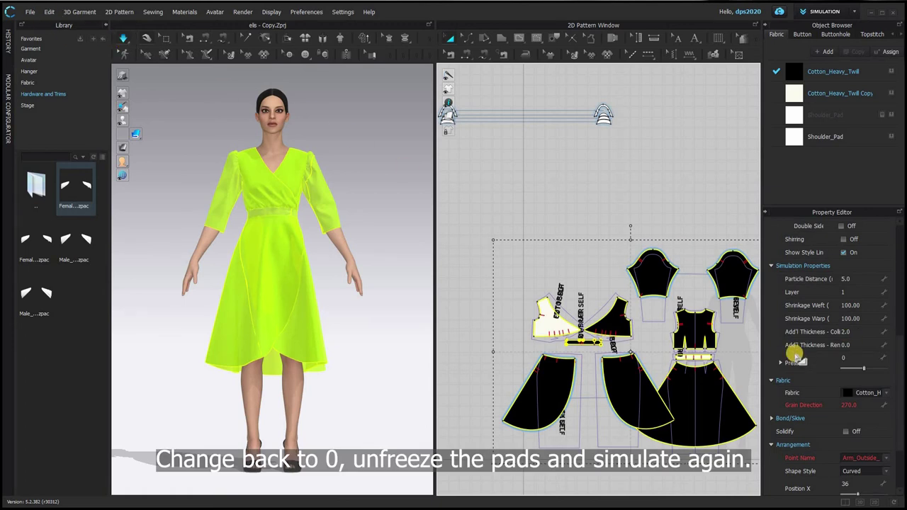
{"action": "key", "text": "space"}
{"action": "left_click", "coordinate": [846, 291]}
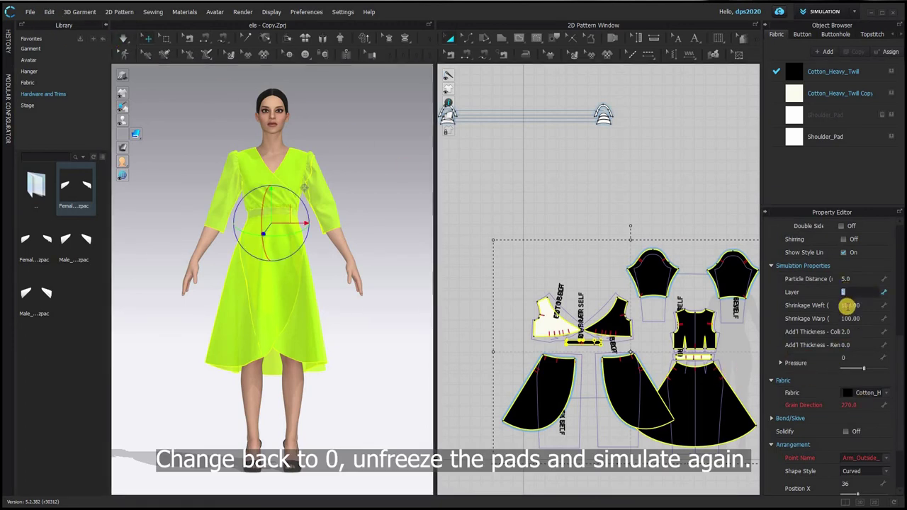
{"action": "left_click", "coordinate": [624, 198]}
{"action": "left_click", "coordinate": [404, 43]}
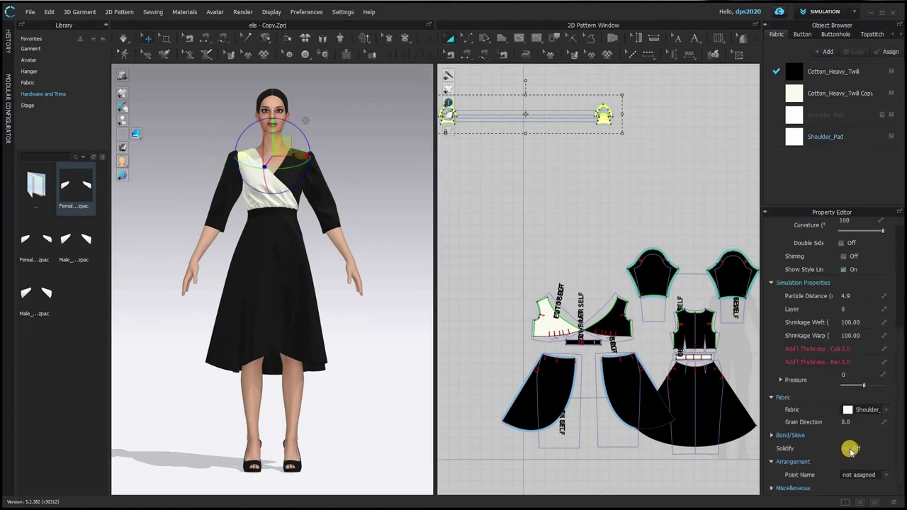
Step: Change the color of the shoulder pads' Shoulder_Pad fabric to black
{"action": "scroll", "coordinate": [850, 442], "scroll_direction": "up", "scroll_amount": 1}
{"action": "left_click", "coordinate": [863, 438]}
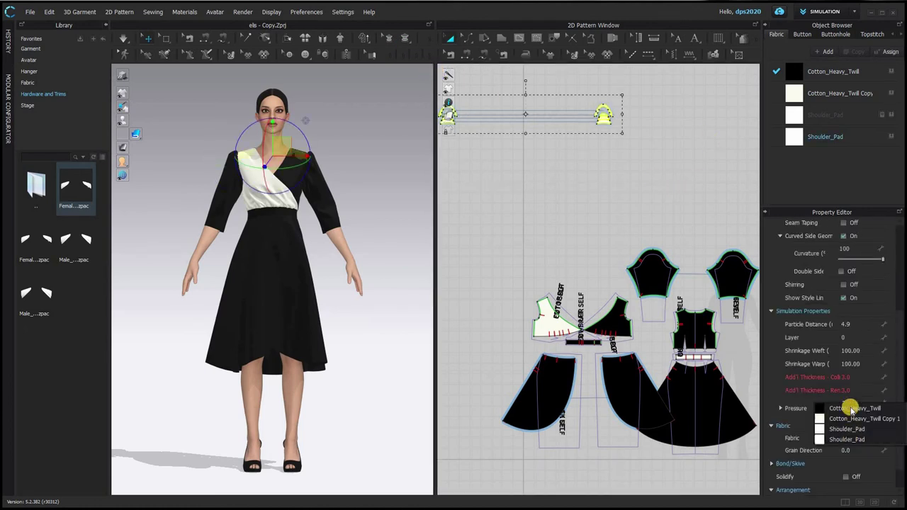
{"action": "double_click", "coordinate": [845, 136]}
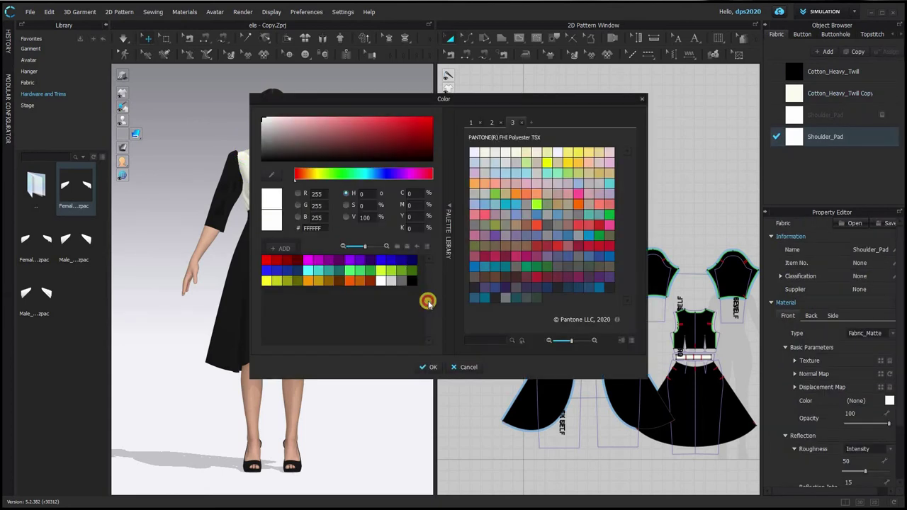
{"action": "left_click", "coordinate": [567, 216]}
{"action": "left_click", "coordinate": [427, 367]}
Step: Show the hidden white back waistband pattern again in 3D
{"action": "scroll", "coordinate": [287, 333], "scroll_direction": "up", "scroll_amount": 3}
{"action": "middle_click_drag", "start_coordinate": [286, 331], "coordinate": [316, 348]}
{"action": "mouse_move", "coordinate": [316, 348]}
{"action": "right_mouse_down"}
{"action": "mouse_move", "coordinate": [326, 357]}
{"action": "mouse_move", "coordinate": [329, 343]}
{"action": "right_mouse_up"}
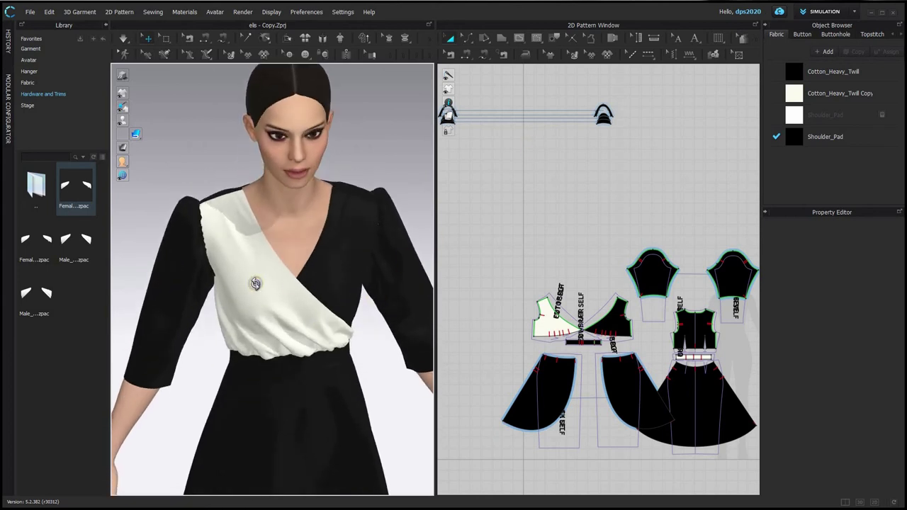
{"action": "mouse_move", "coordinate": [255, 283]}
{"action": "right_mouse_down"}
{"action": "mouse_move", "coordinate": [269, 269]}
{"action": "mouse_move", "coordinate": [245, 247]}
{"action": "mouse_move", "coordinate": [192, 265]}
{"action": "mouse_move", "coordinate": [228, 261]}
{"action": "mouse_move", "coordinate": [246, 272]}
{"action": "right_mouse_up"}
{"action": "left_click", "coordinate": [711, 357]}
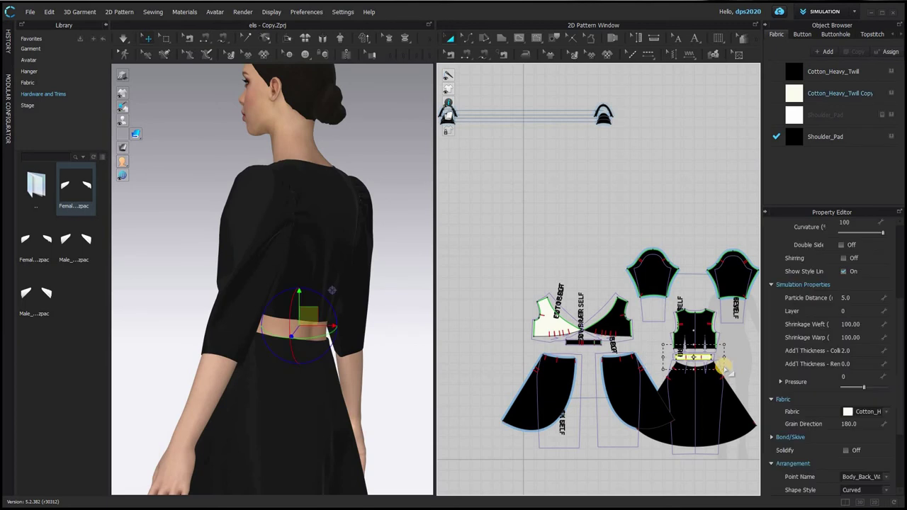
{"action": "key", "text": "shift+q"}
{"action": "left_click", "coordinate": [553, 217]}
{"action": "right_click_drag", "start_coordinate": [378, 320], "coordinate": [154, 318]}
{"action": "scroll", "coordinate": [294, 310], "scroll_direction": "down", "scroll_amount": 5}
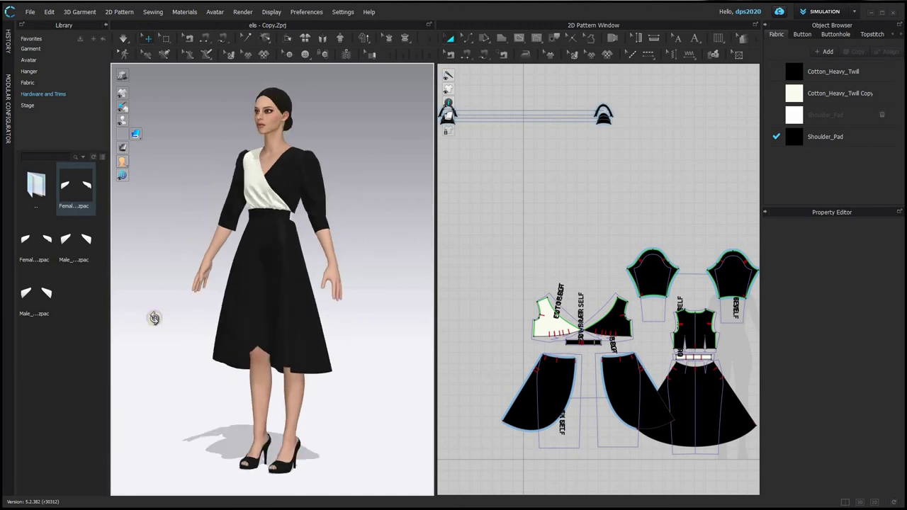
{"action": "right_click_drag", "start_coordinate": [154, 318], "coordinate": [277, 310]}
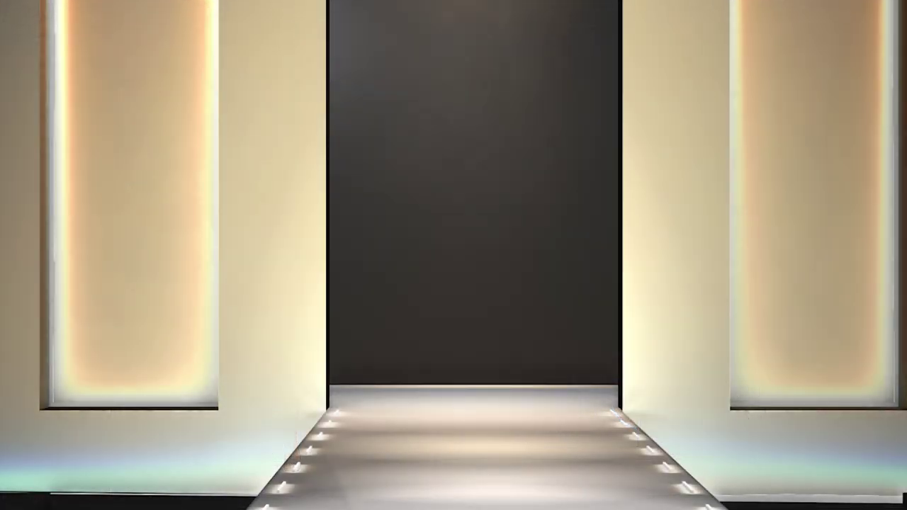